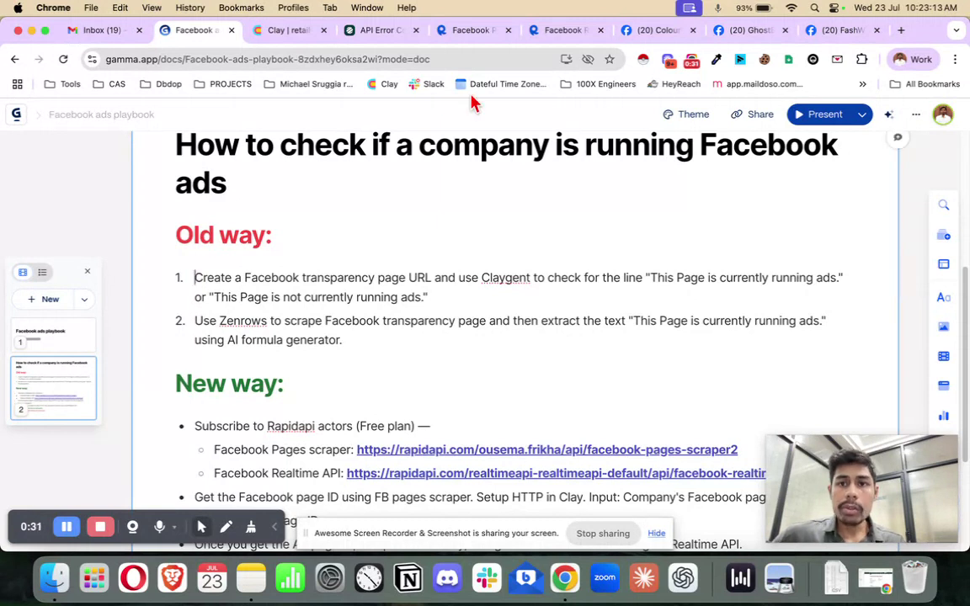
Examine the ad-status line in the Page transparency section of ColourPop's Facebook page.
left_click(645, 34)
scroll(260, 255, "up", 3)
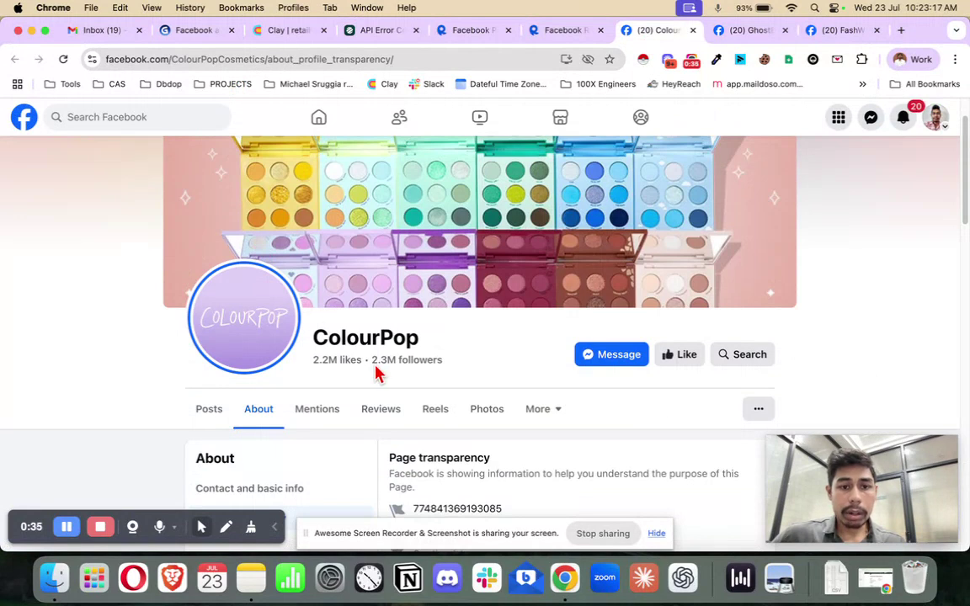
scroll(358, 297, "down", 3)
scroll(403, 342, "down", 5)
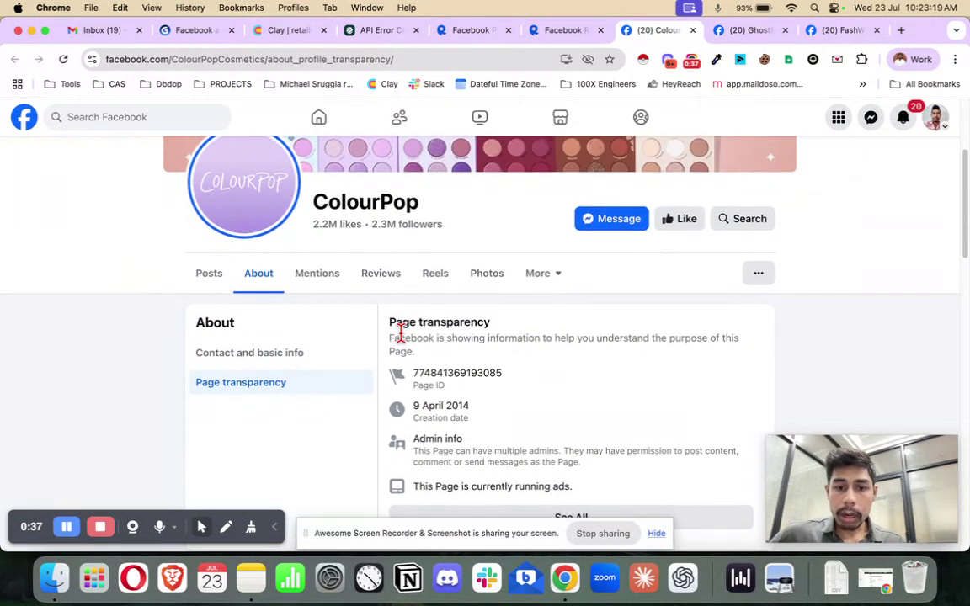
left_click_drag(414, 323, 524, 335)
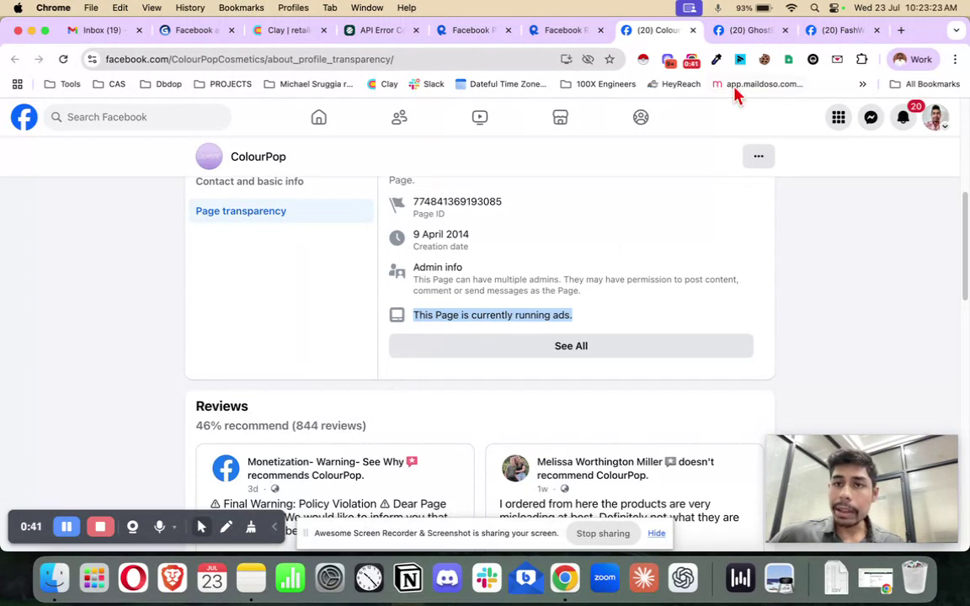
Compare the ad-status lines in the Page transparency sections of the GhostBed and FashWire Facebook pages.
left_click(751, 32)
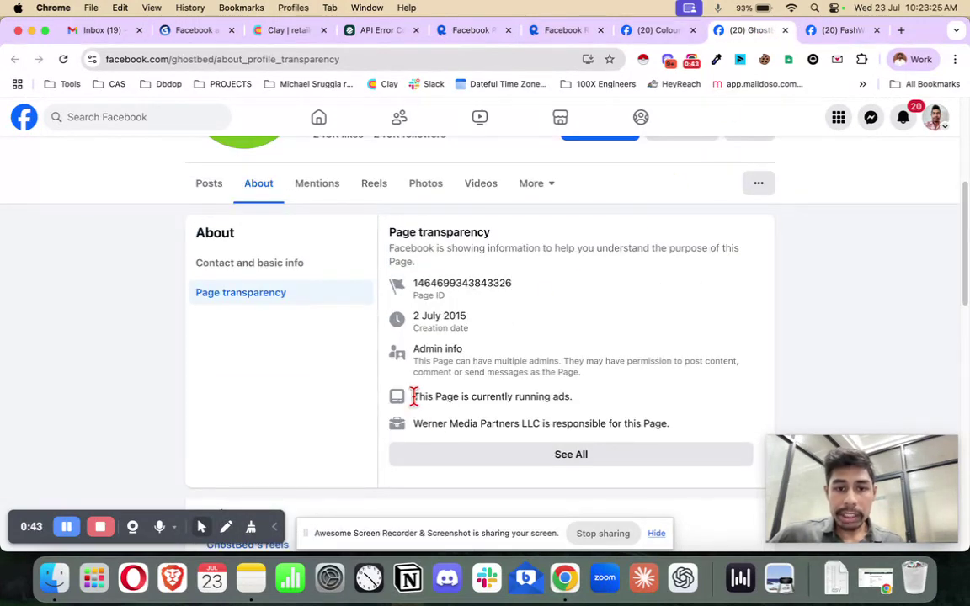
left_click(837, 32)
scroll(475, 295, "down", 3)
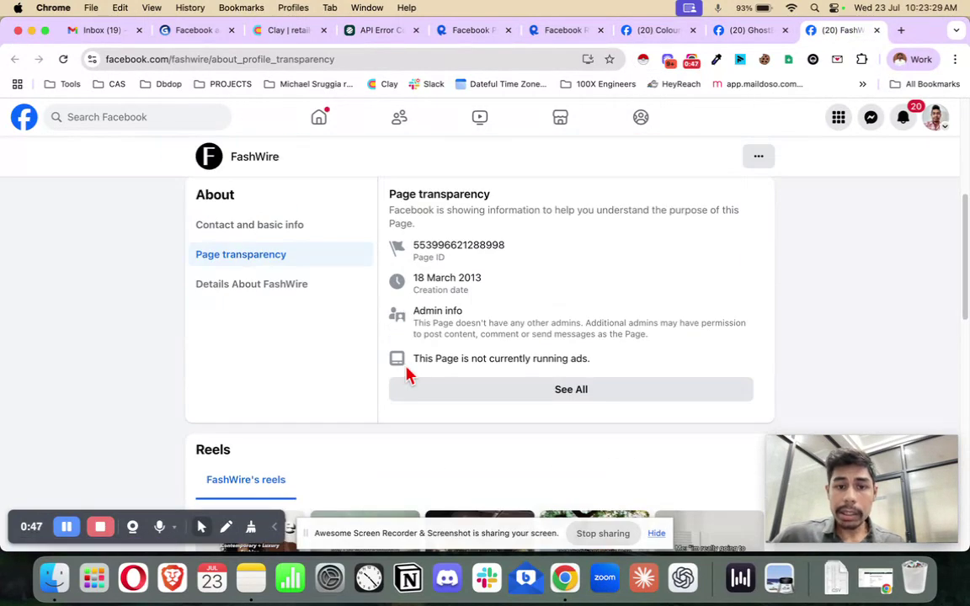
left_click_drag(411, 360, 614, 379)
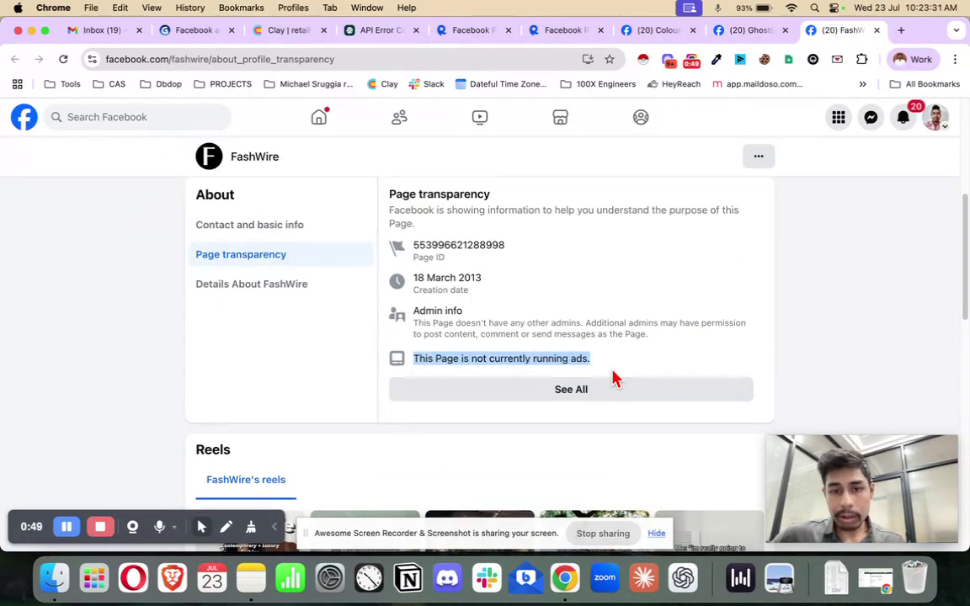
Review the two methods listed under "Old way" in the Facebook ads playbook document.
left_click(197, 36)
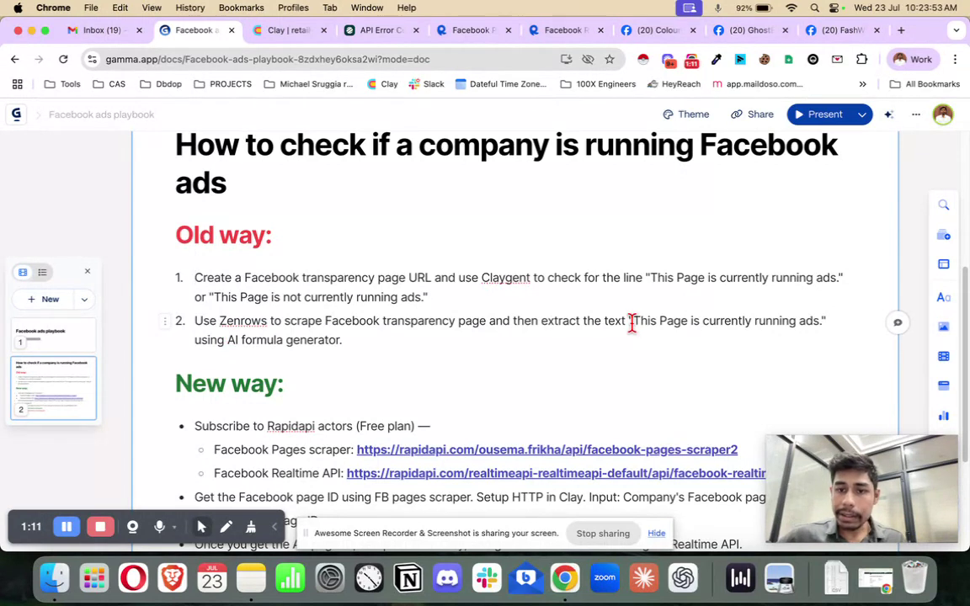
left_click_drag(631, 322, 765, 330)
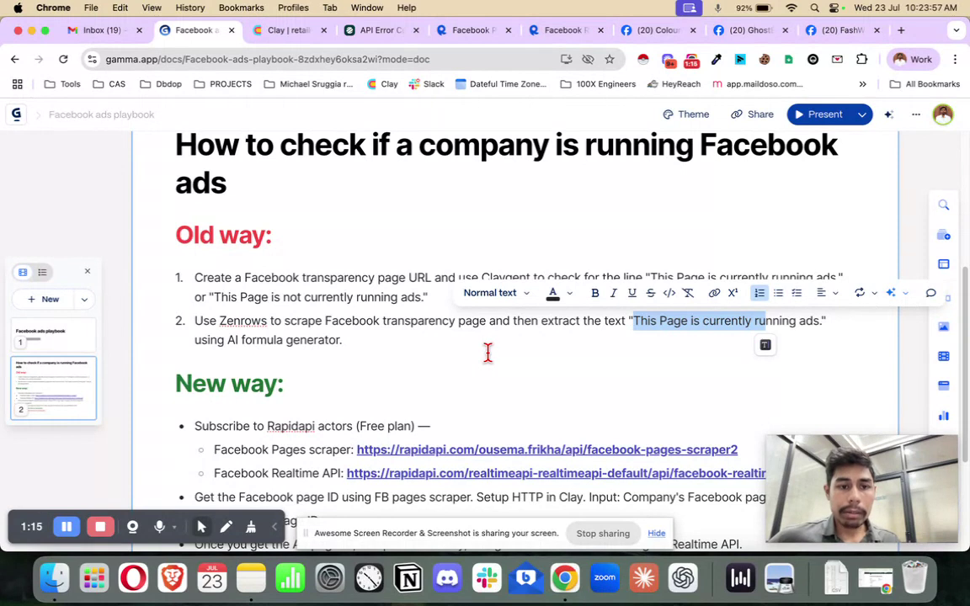
left_click(194, 268)
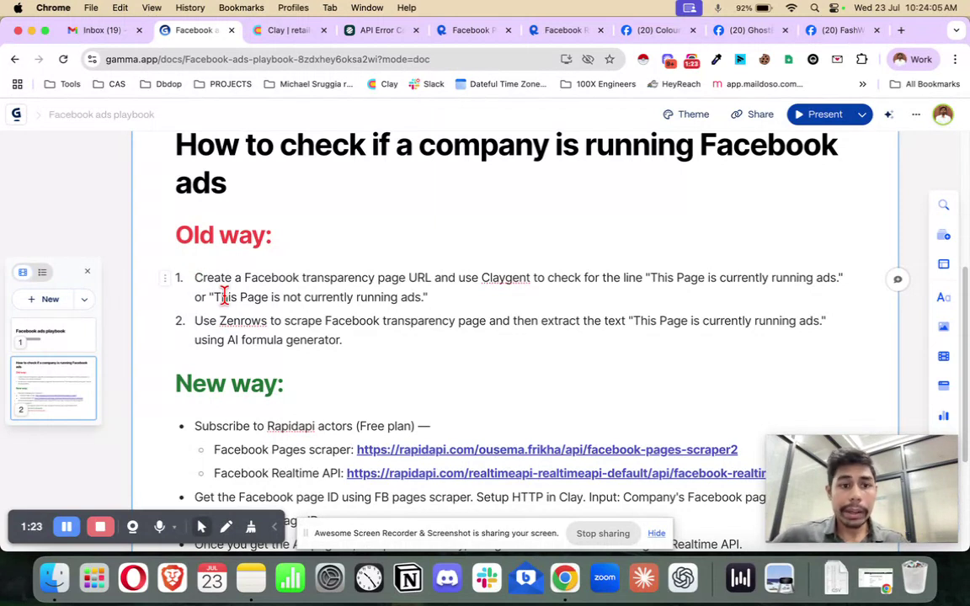
Switch to the retail-US-11-50 table in Clay and inspect the FB transparency page URL for colourpop.com.
left_click(261, 39)
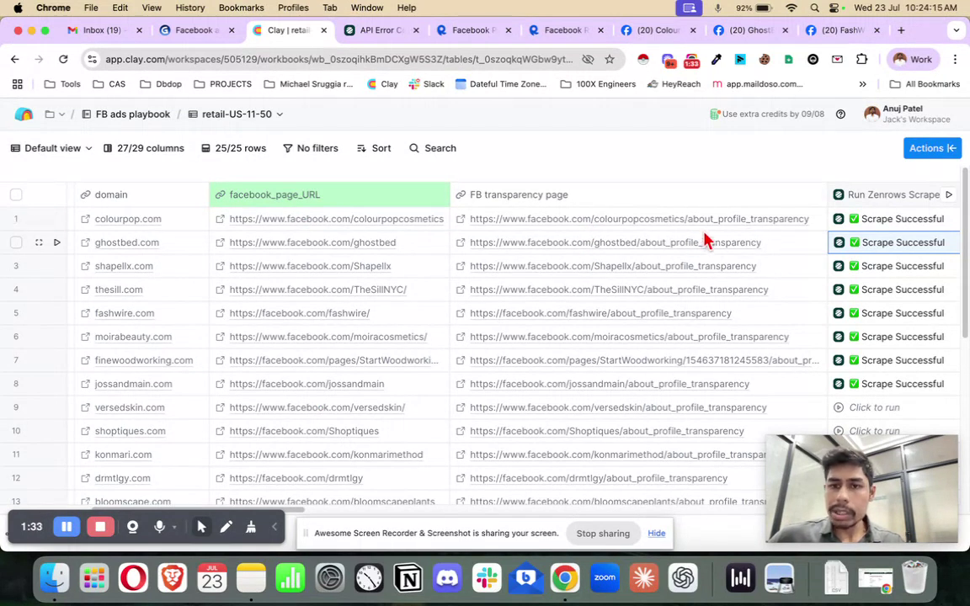
double_click(690, 220)
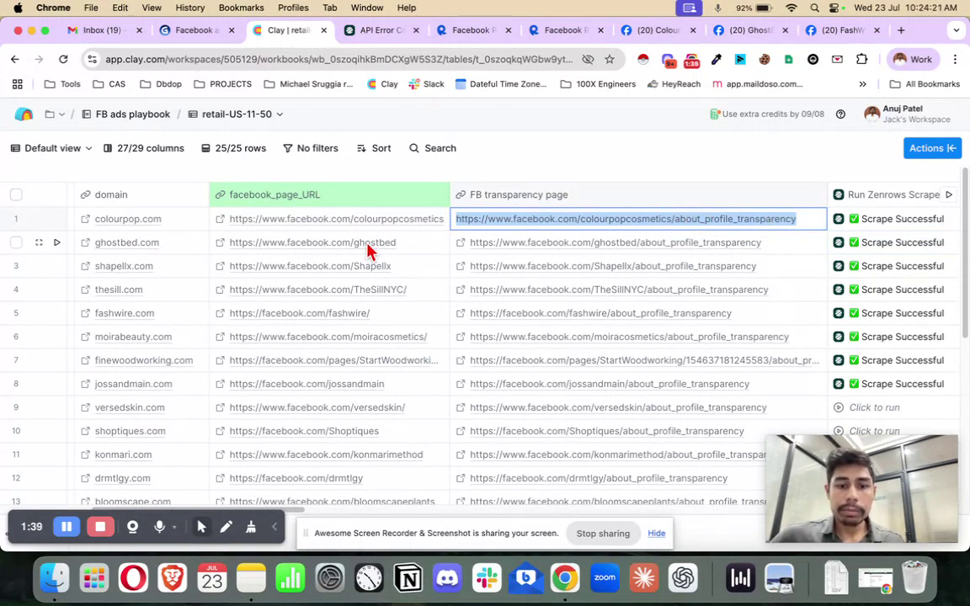
left_click(655, 536)
Review the model and prompt in the Claygent Ad Status column's configuration, then close it without changes.
scroll(542, 183, "right", 1)
scroll(542, 184, "right", 10)
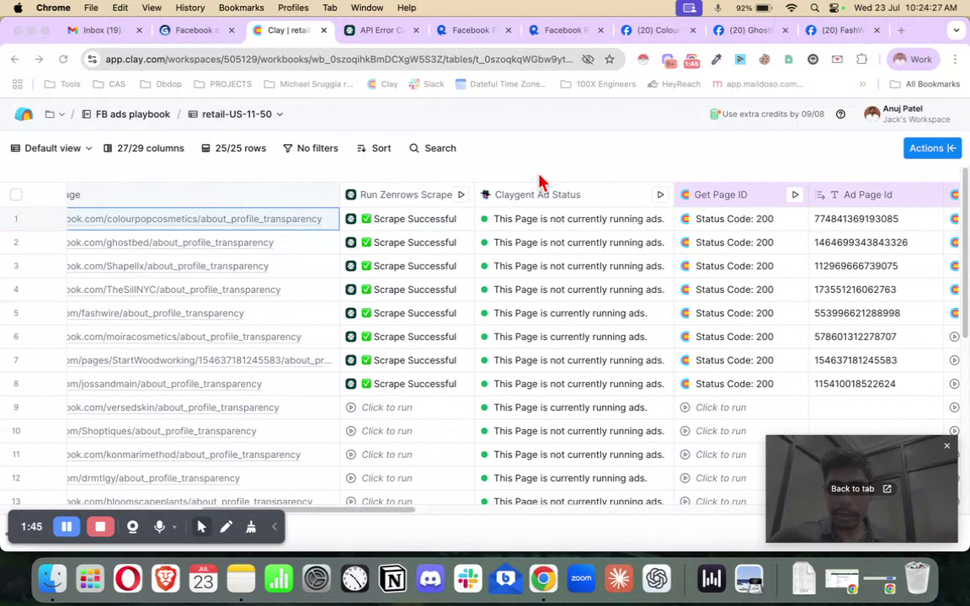
left_click(530, 199)
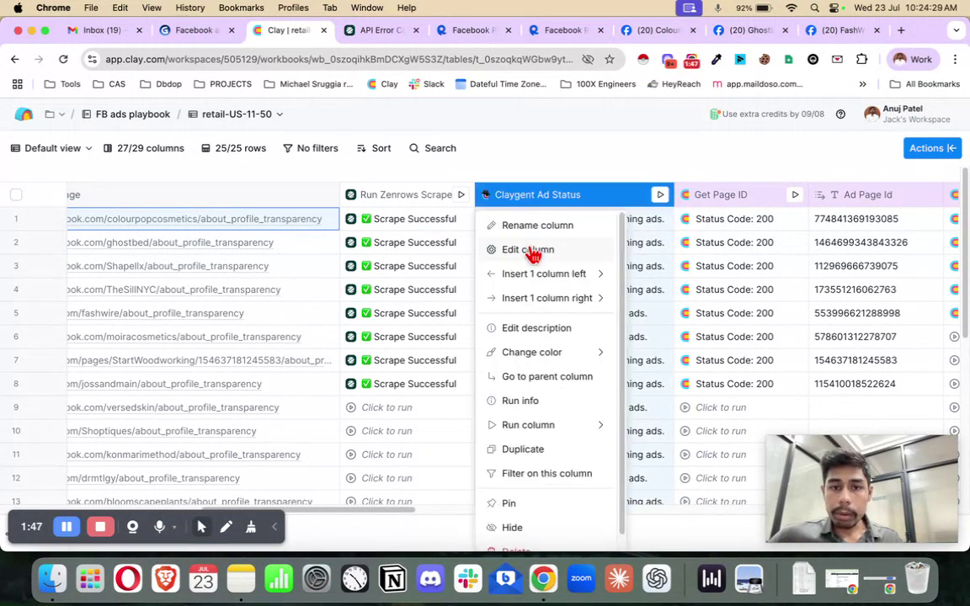
left_click(531, 250)
scroll(757, 311, "down", 3)
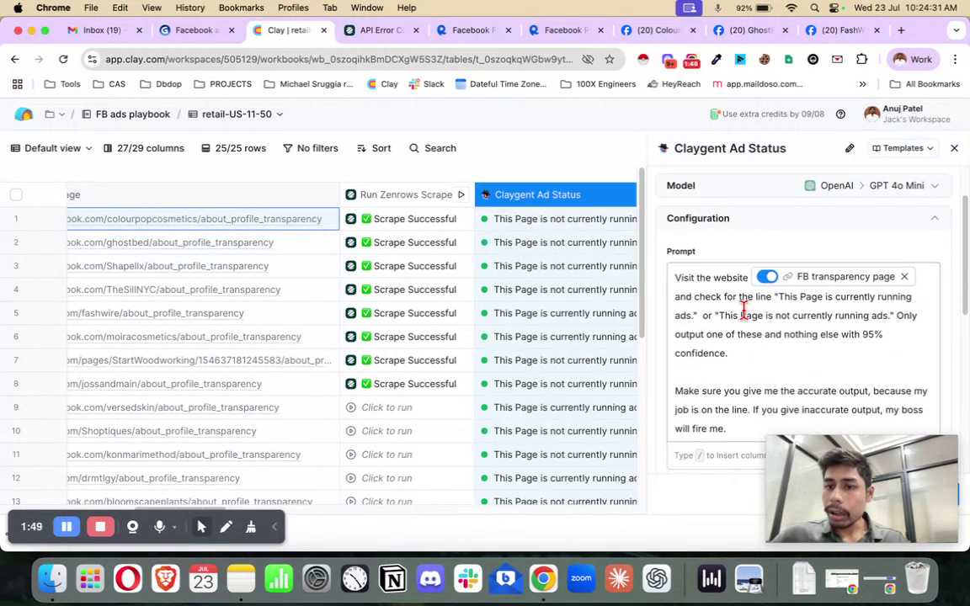
scroll(724, 313, "down", 1)
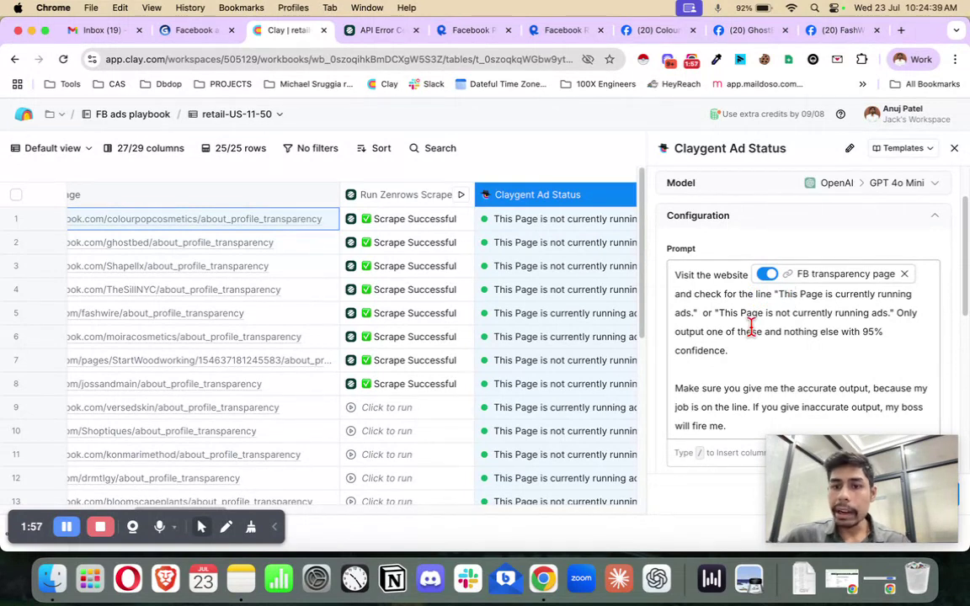
left_click(954, 148)
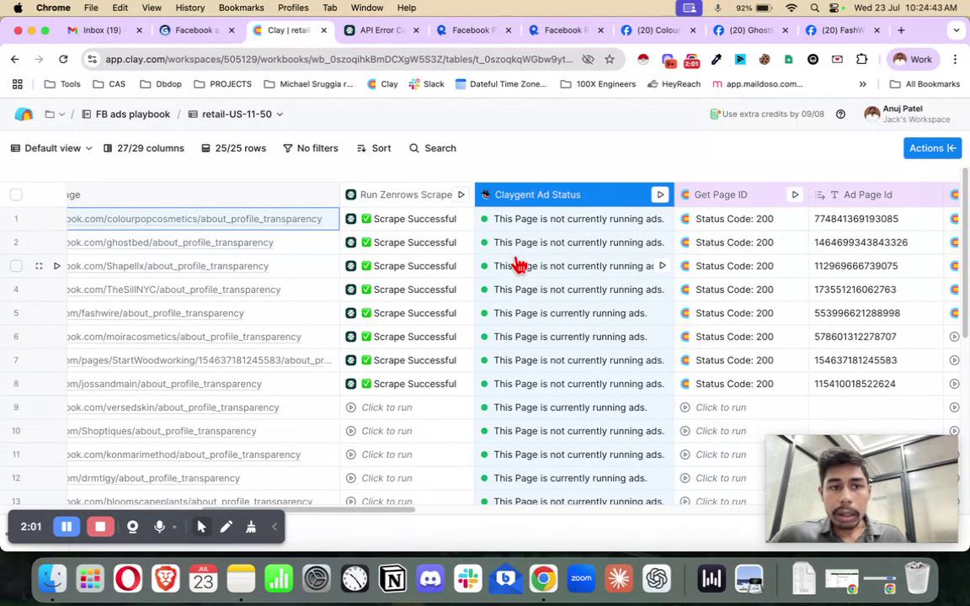
Check ColourPop's Claygent Ad Status result against the ad-status line on its Facebook transparency page.
scroll(519, 265, "left", 10)
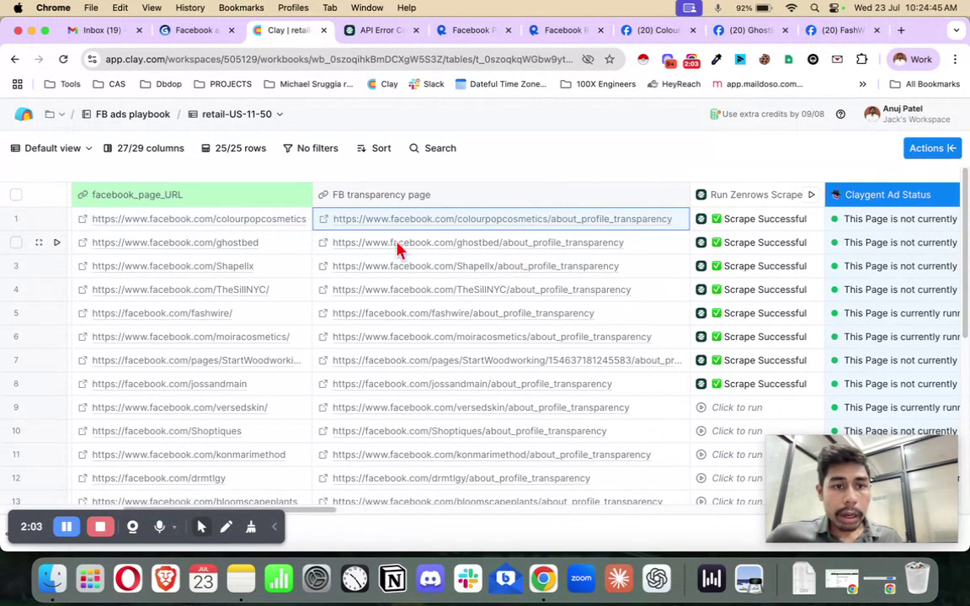
scroll(576, 255, "right", 10)
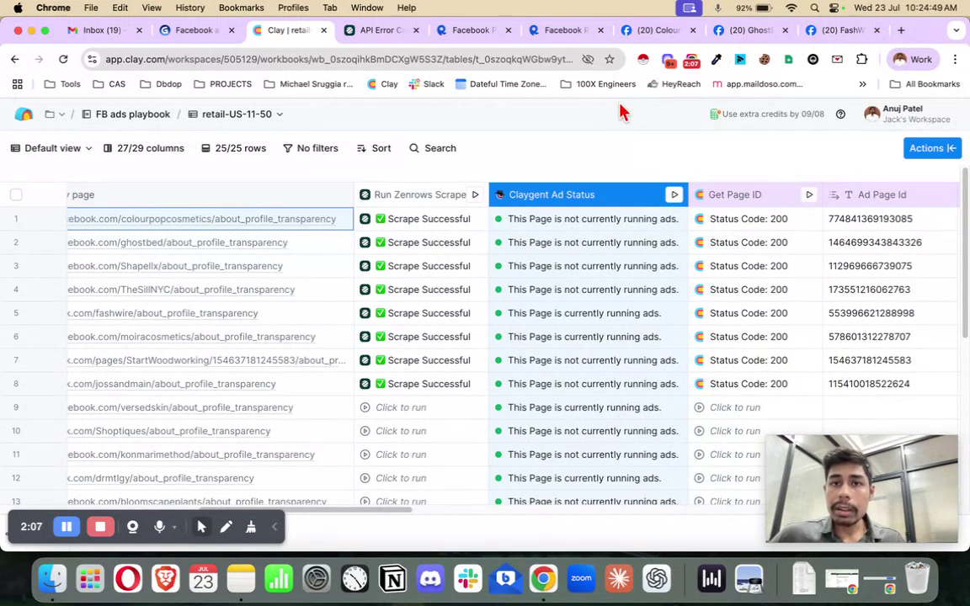
left_click(656, 31)
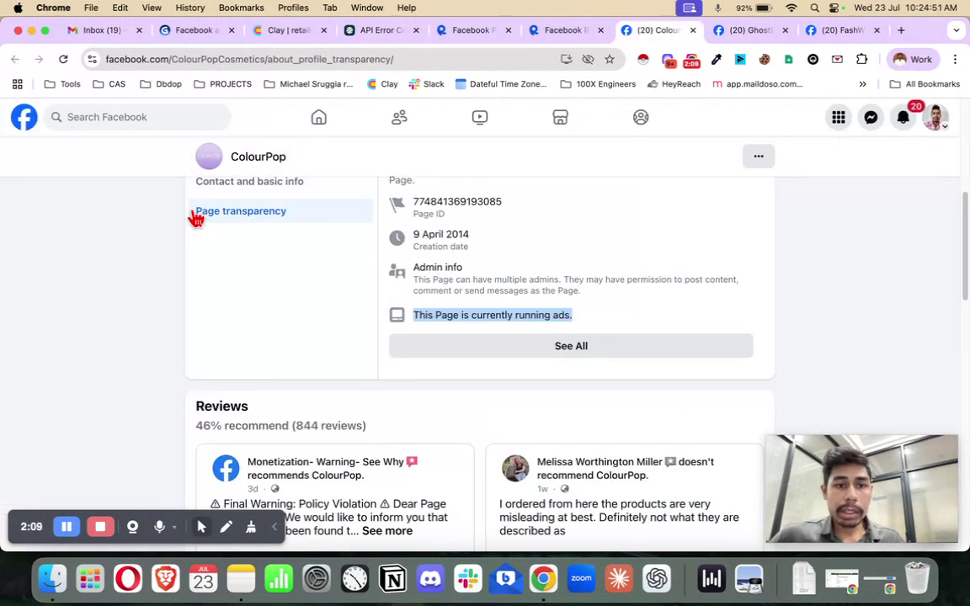
scroll(194, 217, "up", 3)
scroll(320, 276, "up", 2)
scroll(317, 261, "down", 4)
double_click(488, 329)
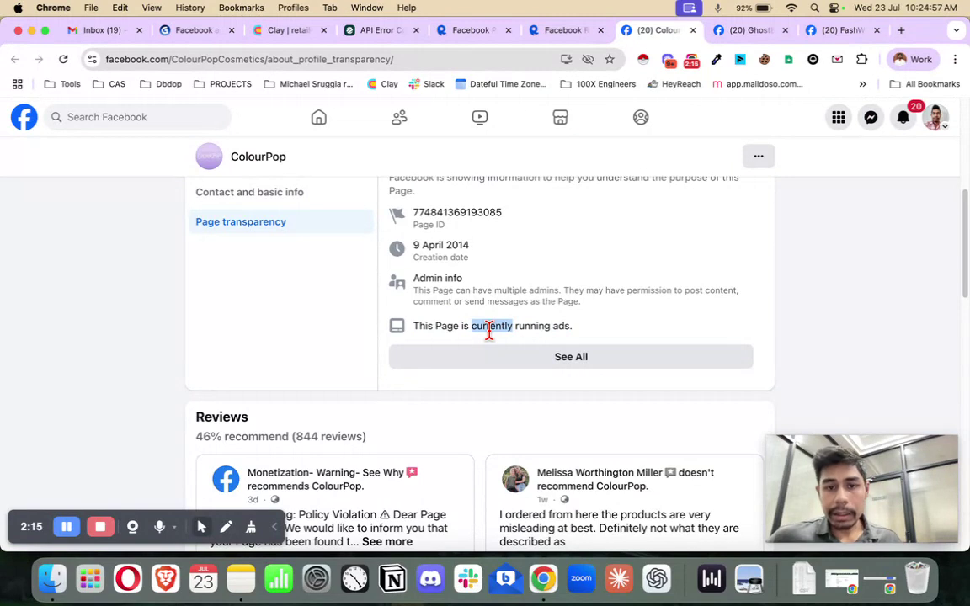
left_click(265, 35)
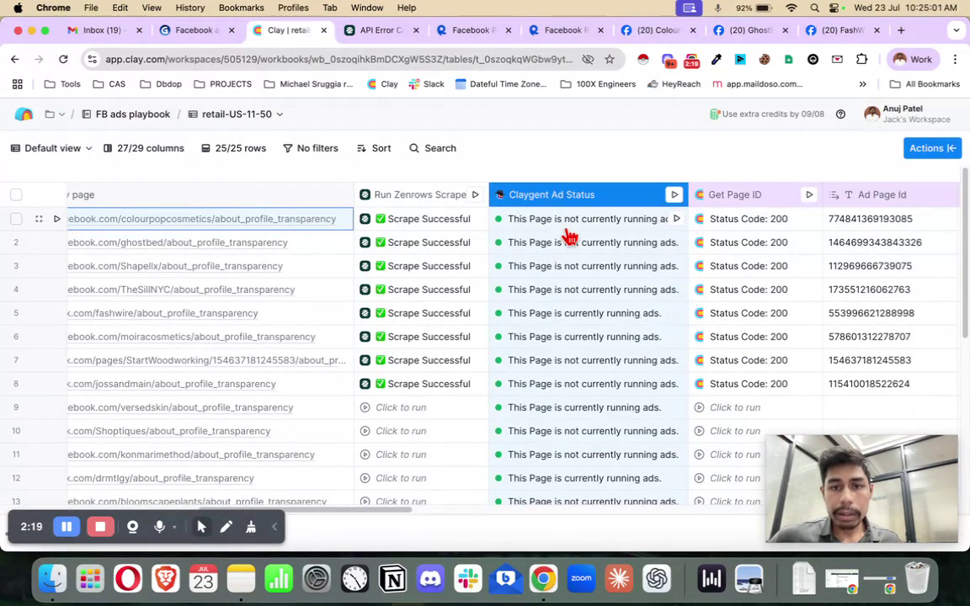
Check GhostBed's Claygent Ad Status result against the Page transparency section of its Facebook page.
left_click(745, 30)
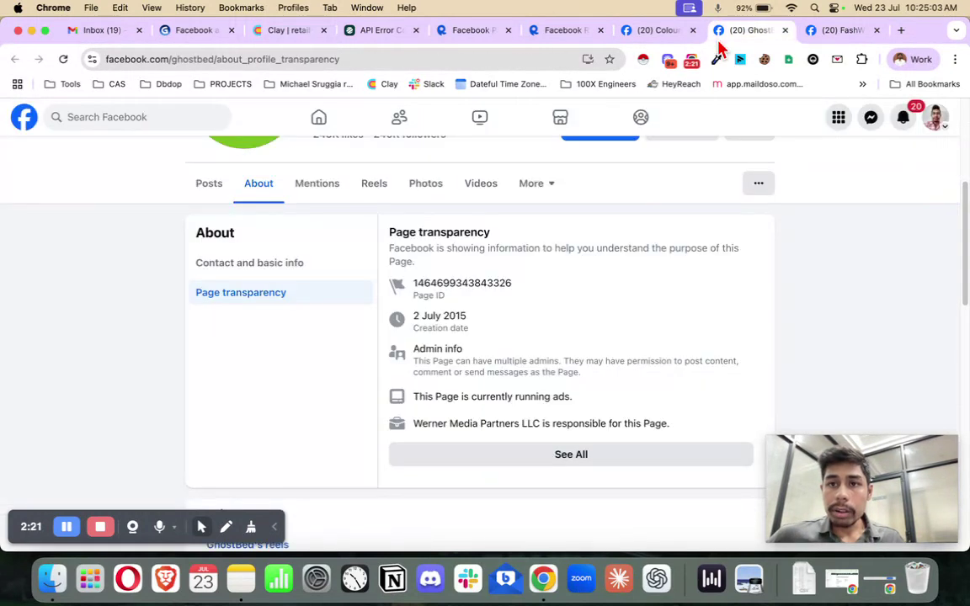
scroll(402, 340, "up", 5)
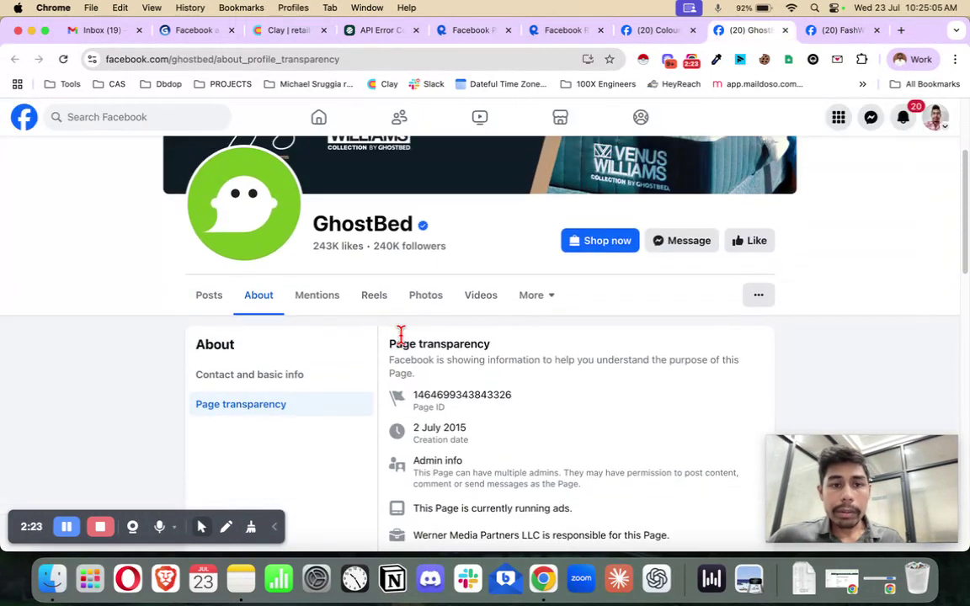
scroll(402, 345, "down", 2)
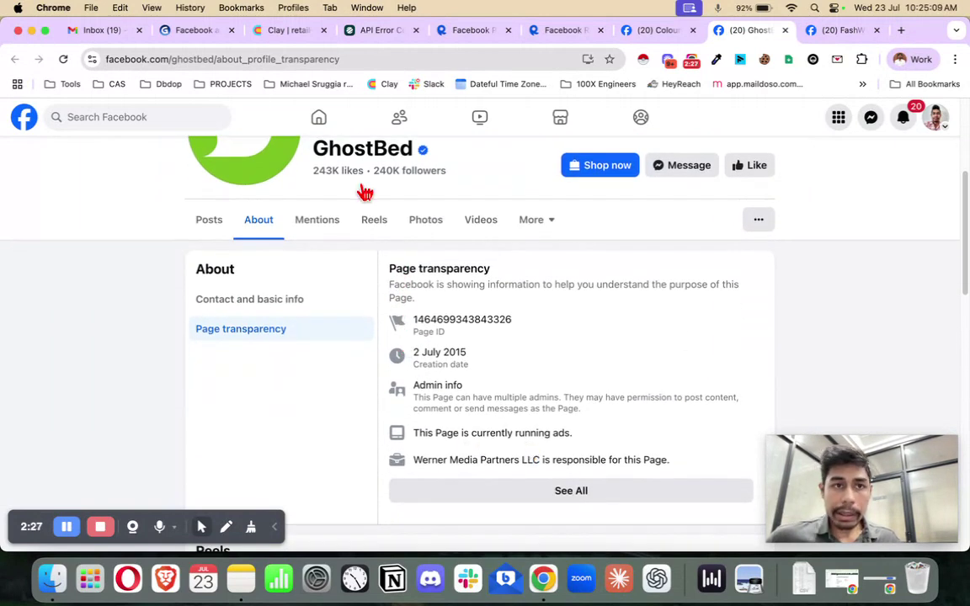
left_click(269, 32)
scroll(503, 296, "right", 2)
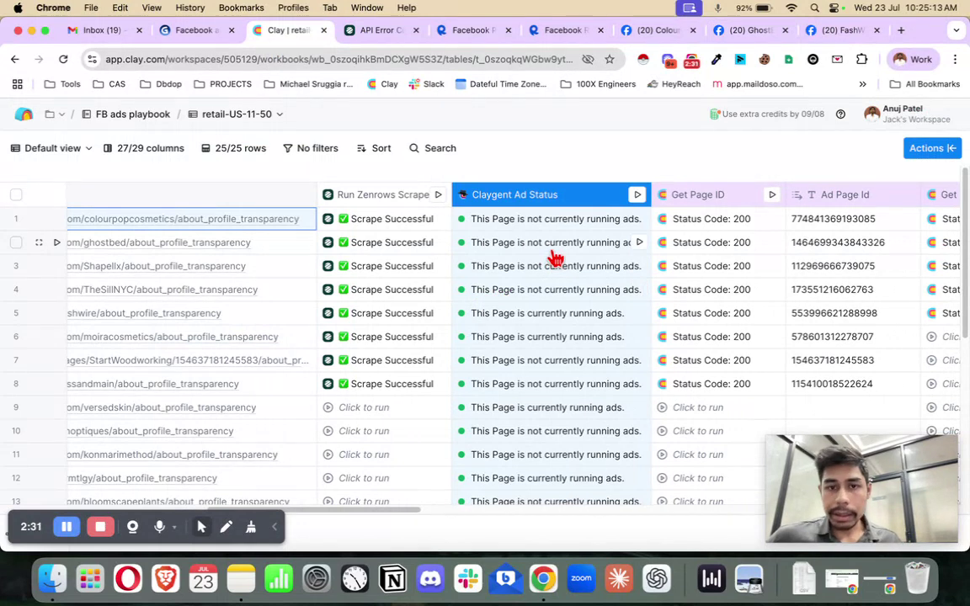
Examine FashWire's ad status on its Facebook transparency page and return to the Clay table.
left_click(821, 31)
scroll(498, 227, "up", 4)
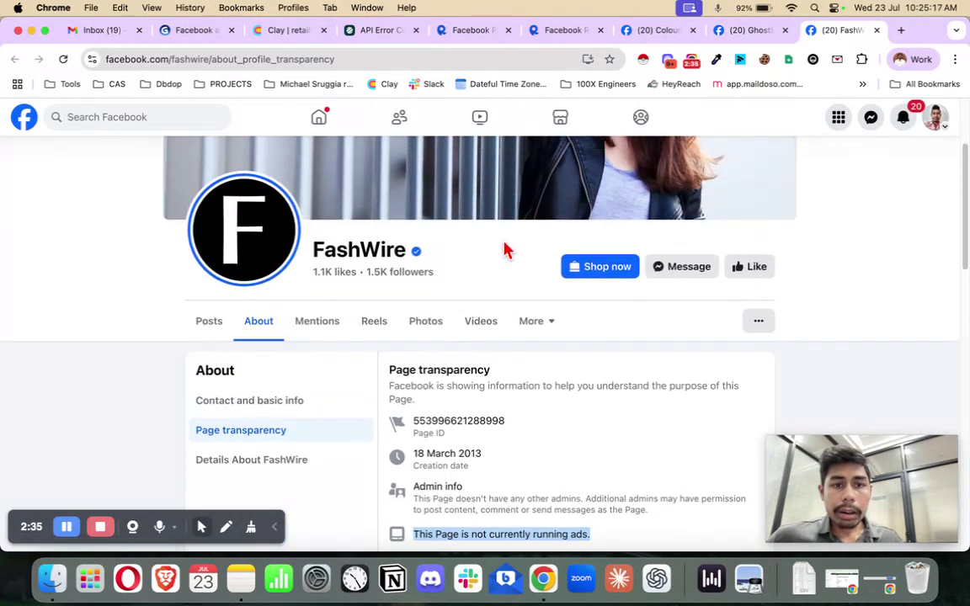
scroll(505, 250, "down", 3)
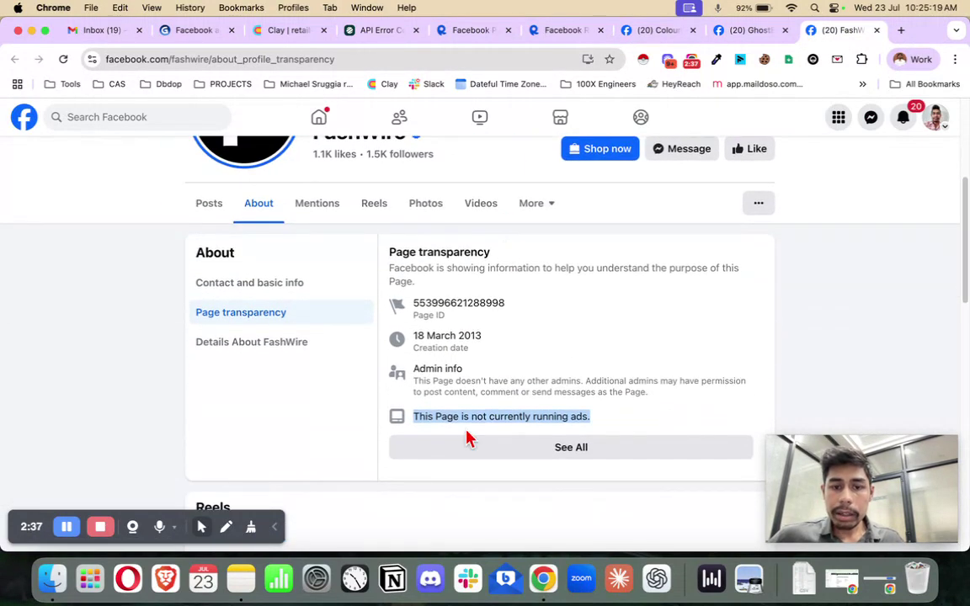
left_click(263, 30)
Review the Claygent Ad Status results alongside the Facebook transparency page URLs across the table's rows.
scroll(406, 289, "left", 10)
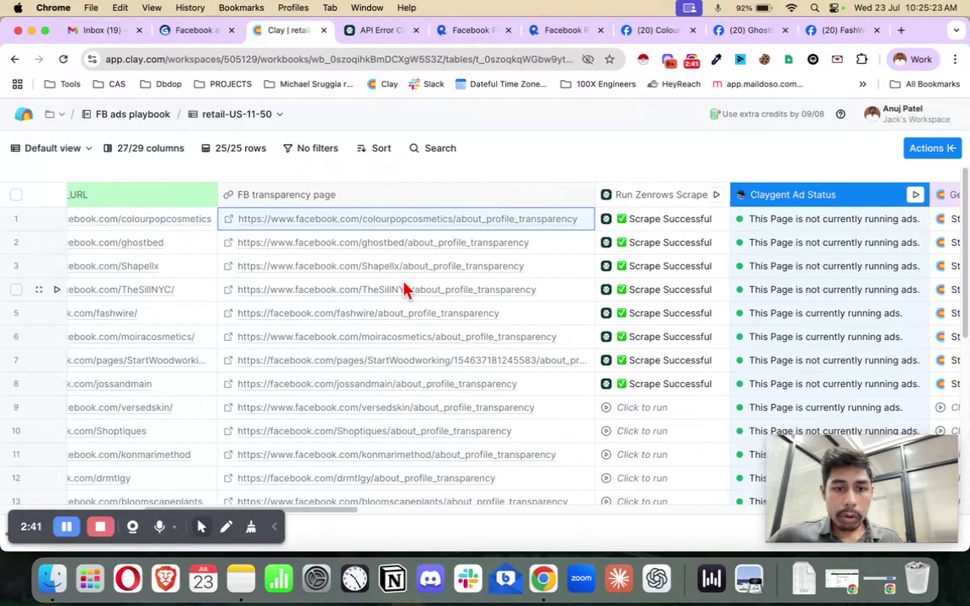
scroll(305, 402, "down", 2)
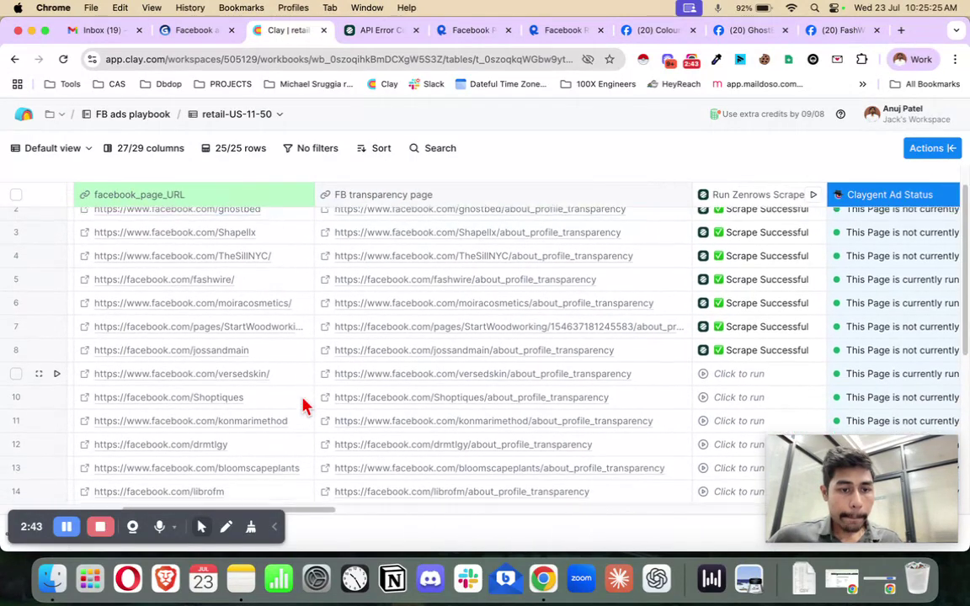
scroll(262, 312, "right", 8)
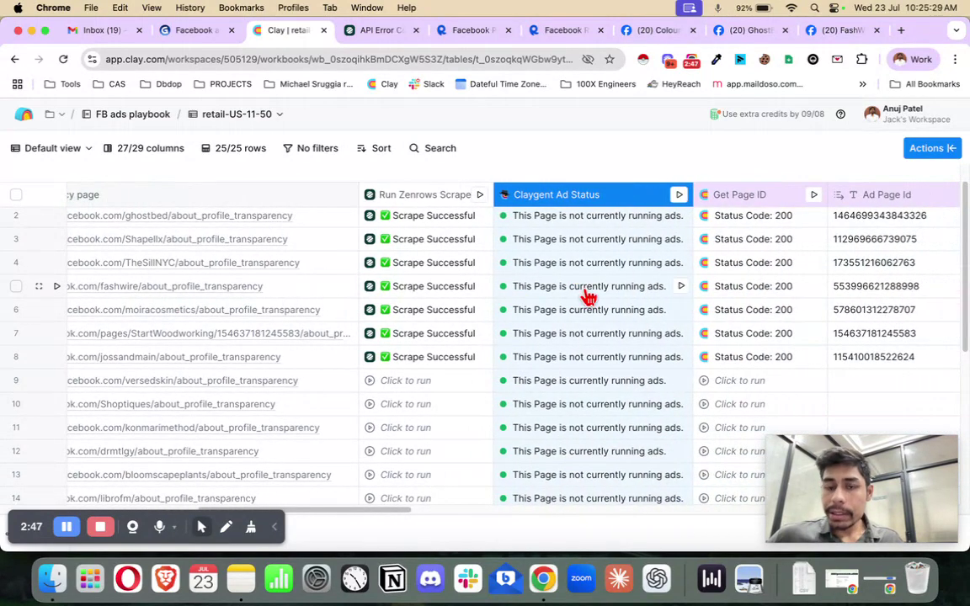
scroll(587, 296, "up", 1)
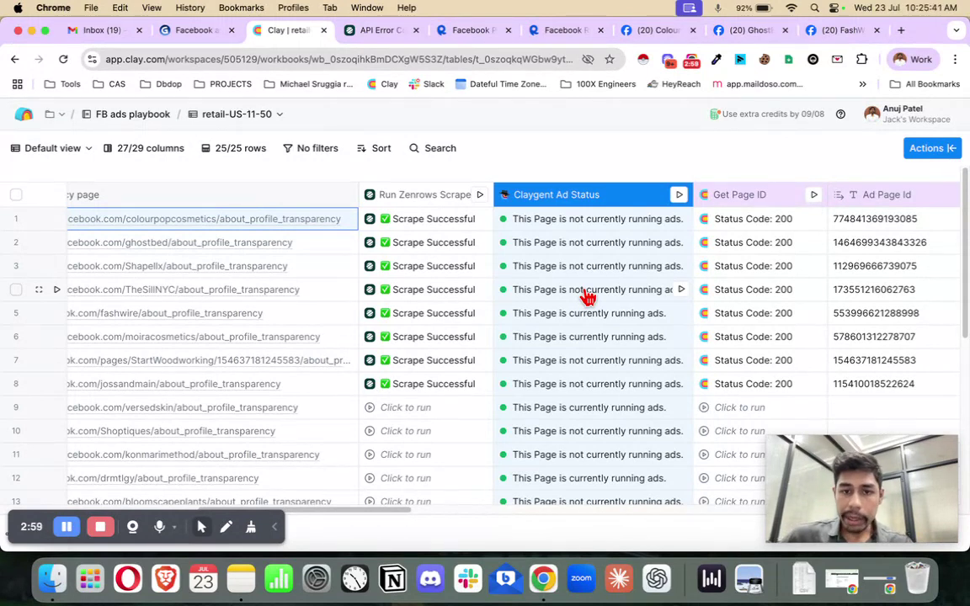
Consult the playbook's Zenrows method and open the Run Zenrows Scrape column's configuration in the Clay table.
left_click(187, 31)
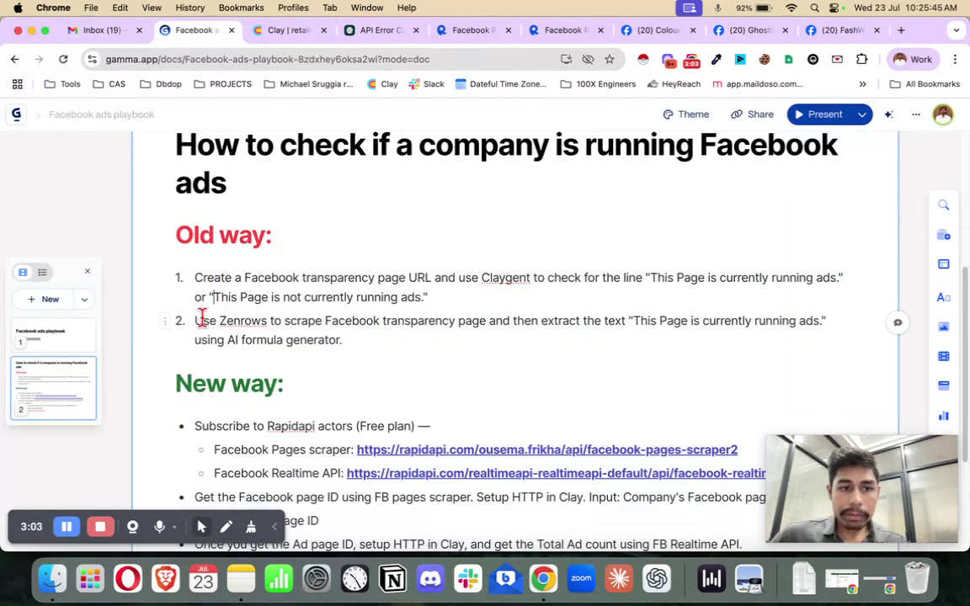
left_click(274, 31)
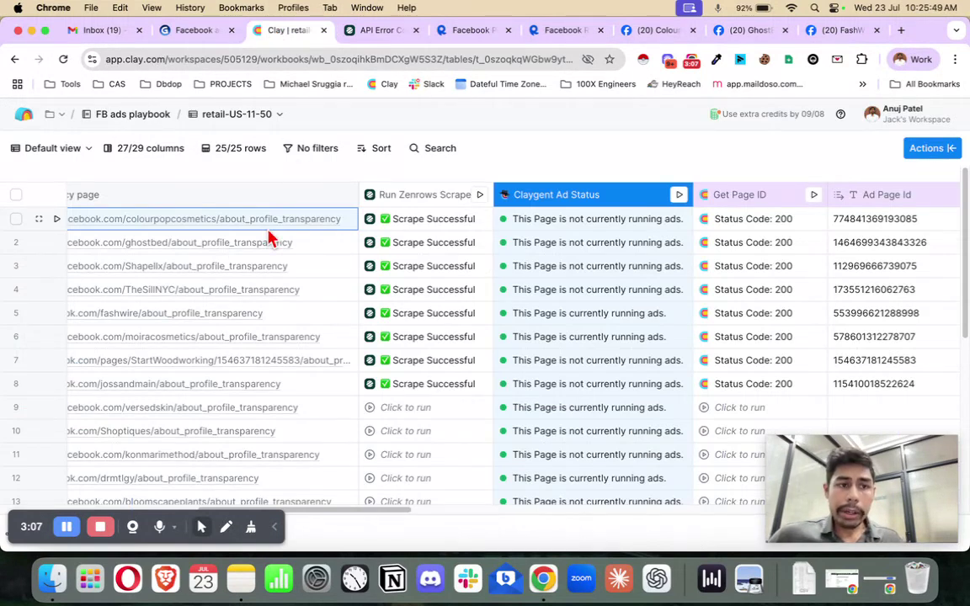
scroll(270, 239, "left", 5)
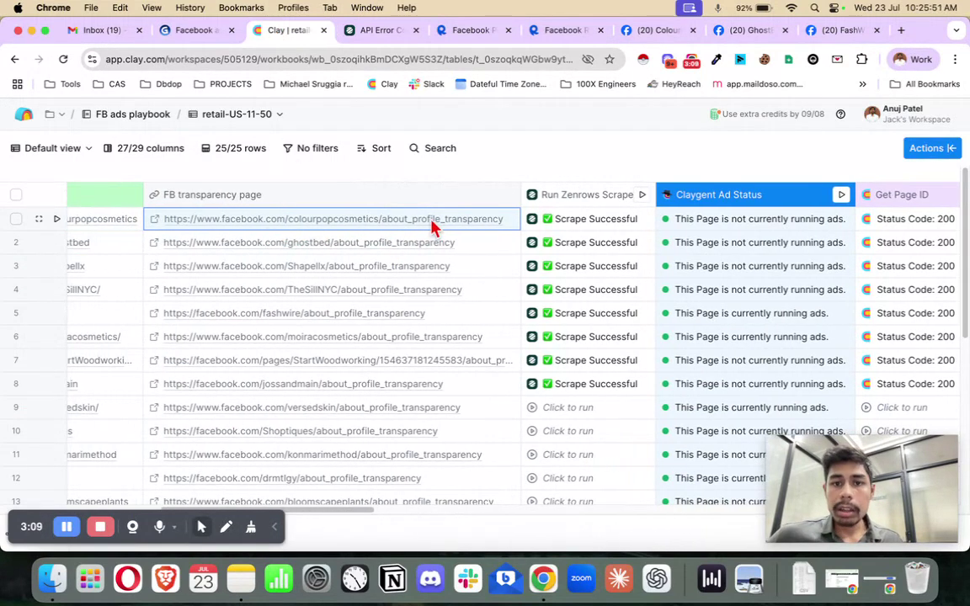
left_click(543, 202)
left_click(549, 250)
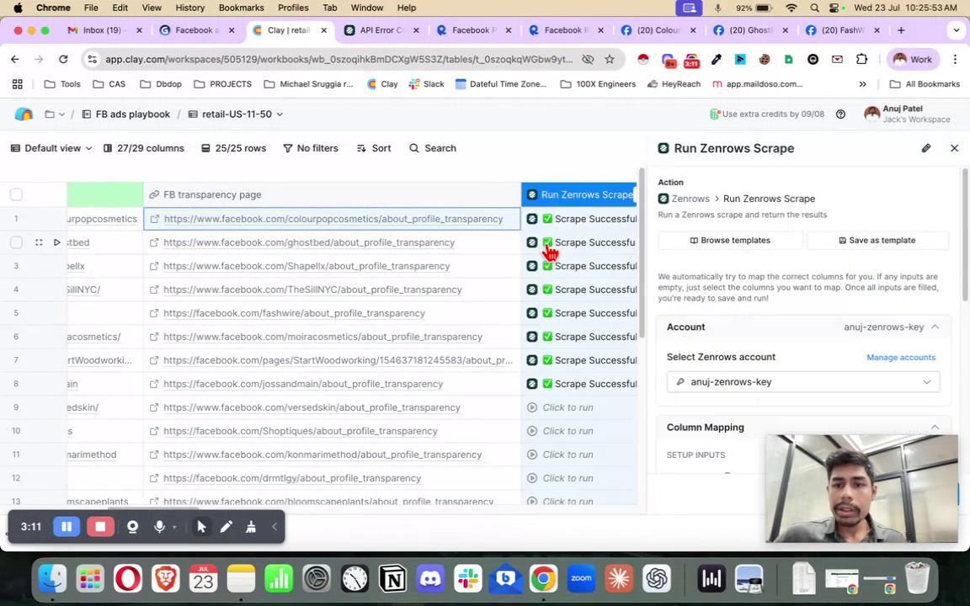
Review the Run Zenrows Scrape column's mapping, HTML output, JavaScript rendering, proxy and run settings, then close its configuration.
scroll(712, 366, "down", 3)
mouse_move(711, 358)
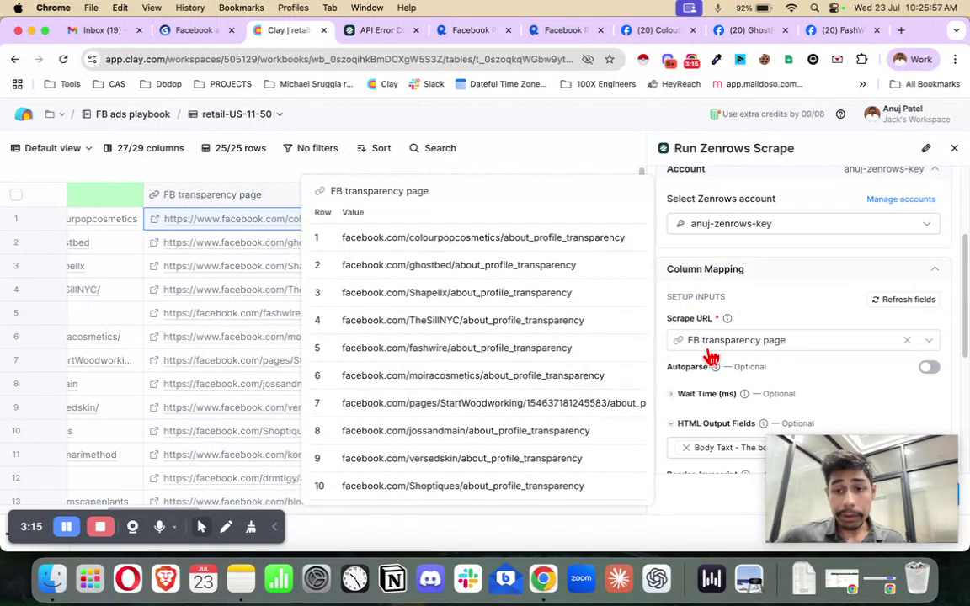
scroll(711, 357, "down", 2)
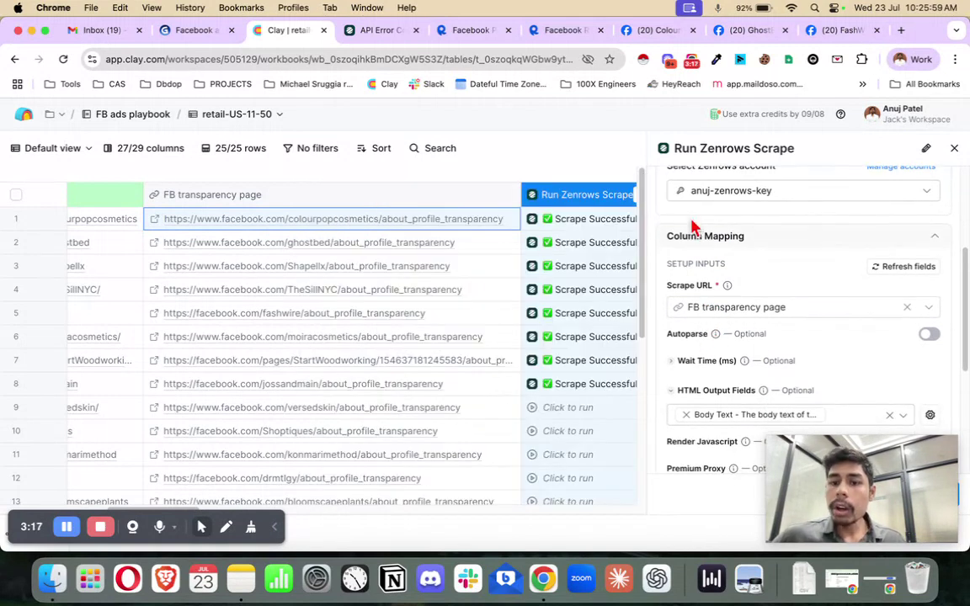
scroll(750, 305, "down", 3)
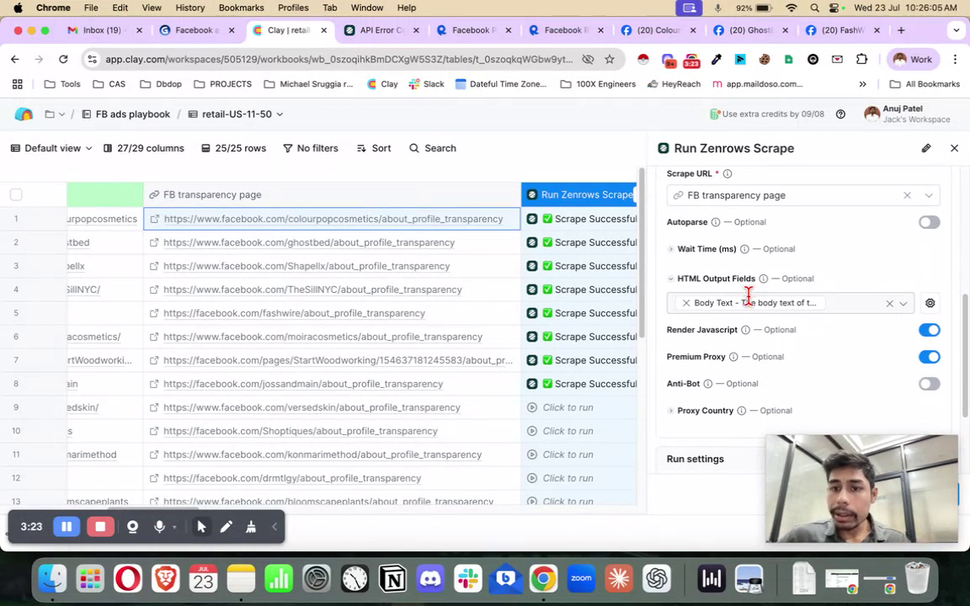
scroll(747, 301, "down", 1)
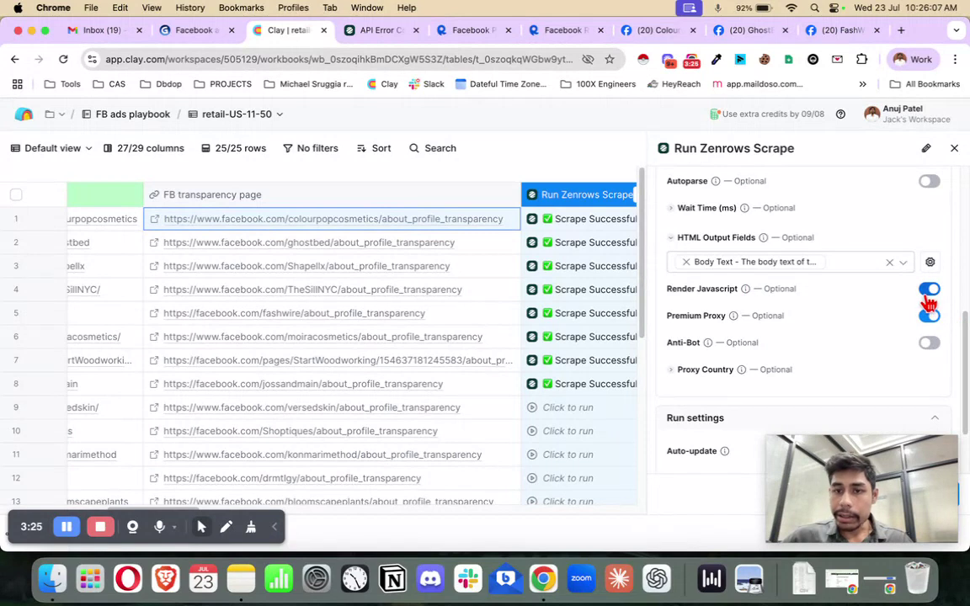
scroll(926, 311, "down", 2)
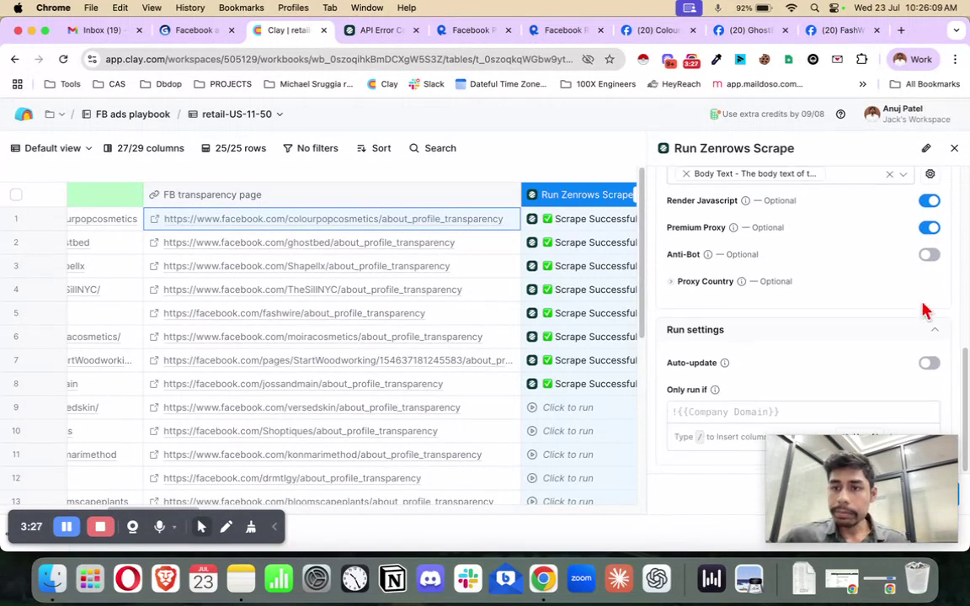
left_click(954, 148)
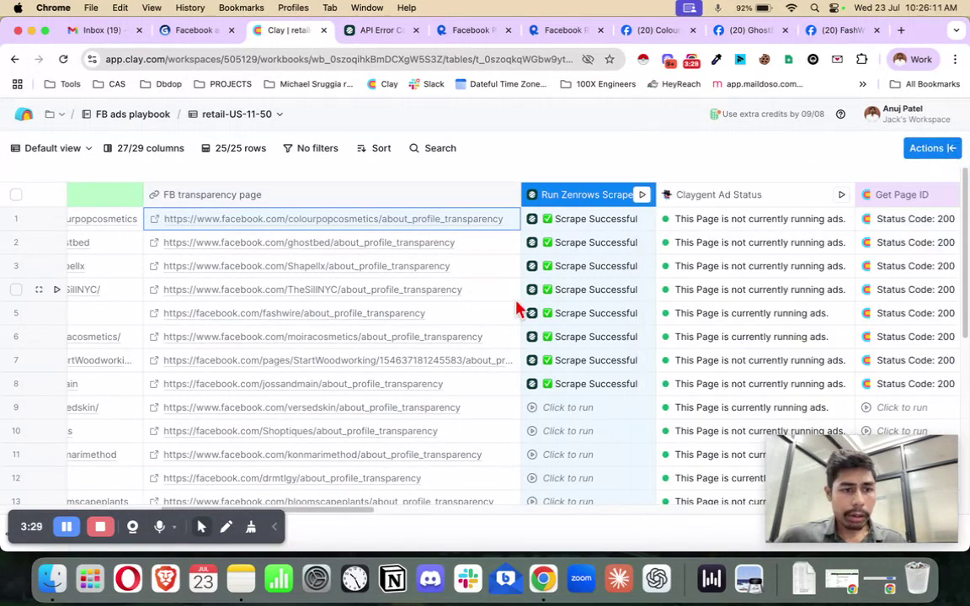
Inspect the first row's Zenrows scrape result and consult the REQS001 entry in the Zenrows API error documentation.
left_click(599, 222)
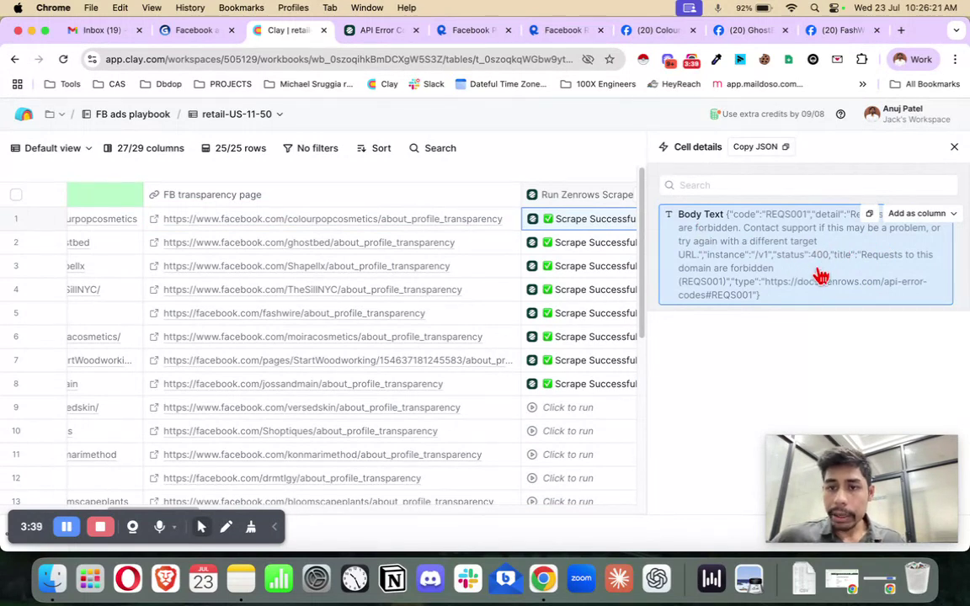
left_click(364, 32)
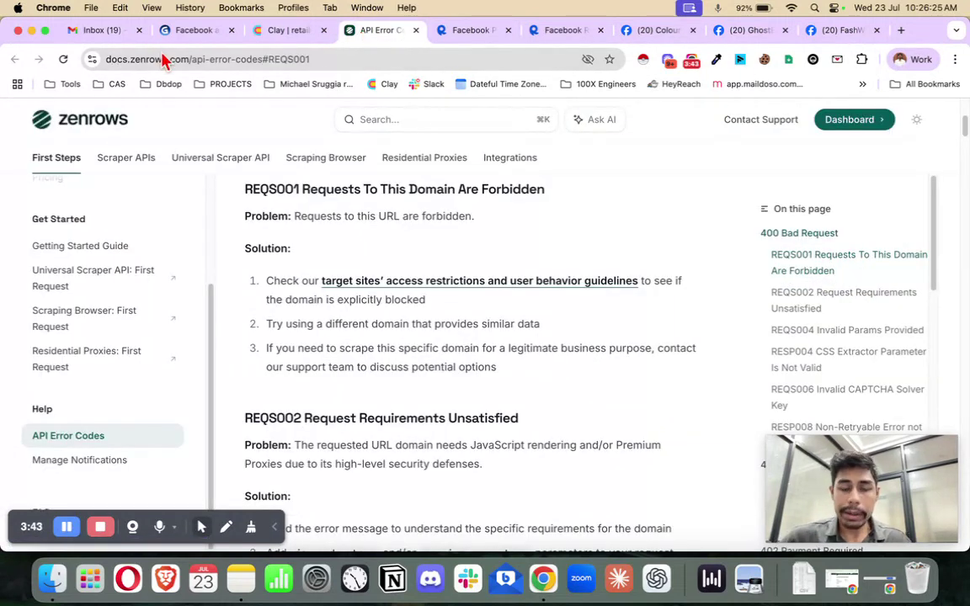
scroll(348, 217, "up", 1)
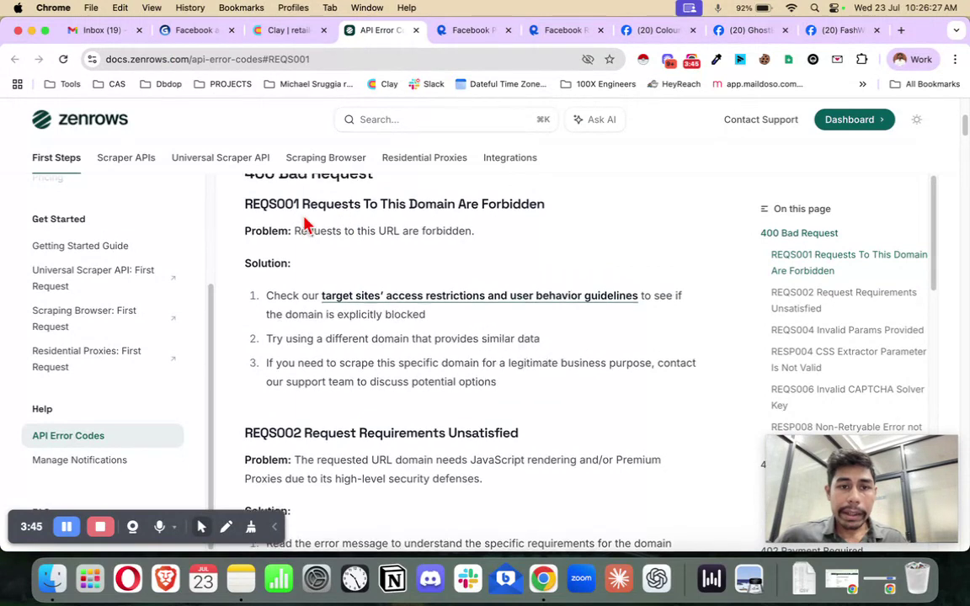
scroll(311, 232, "up", 1)
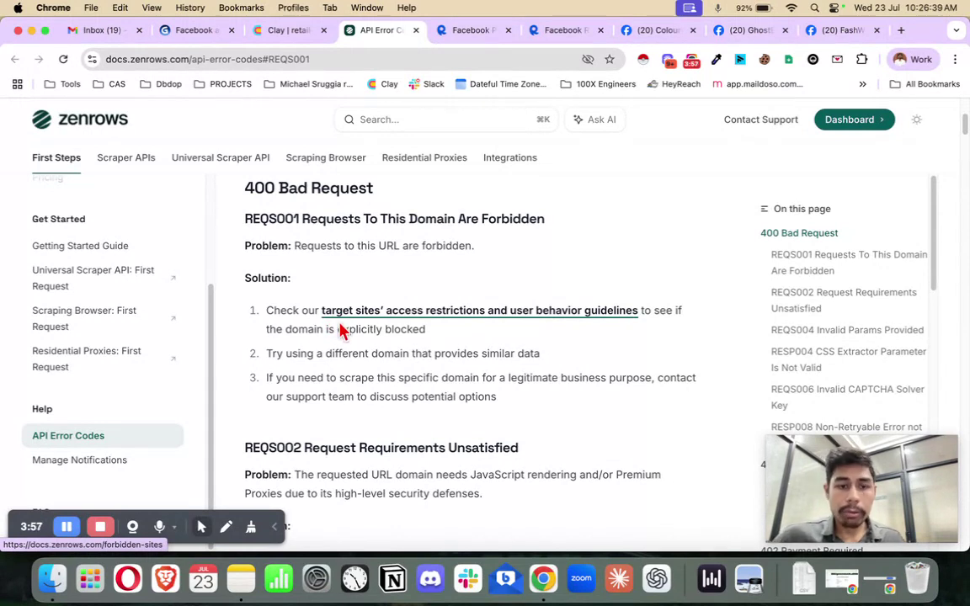
scroll(354, 362, "down", 1)
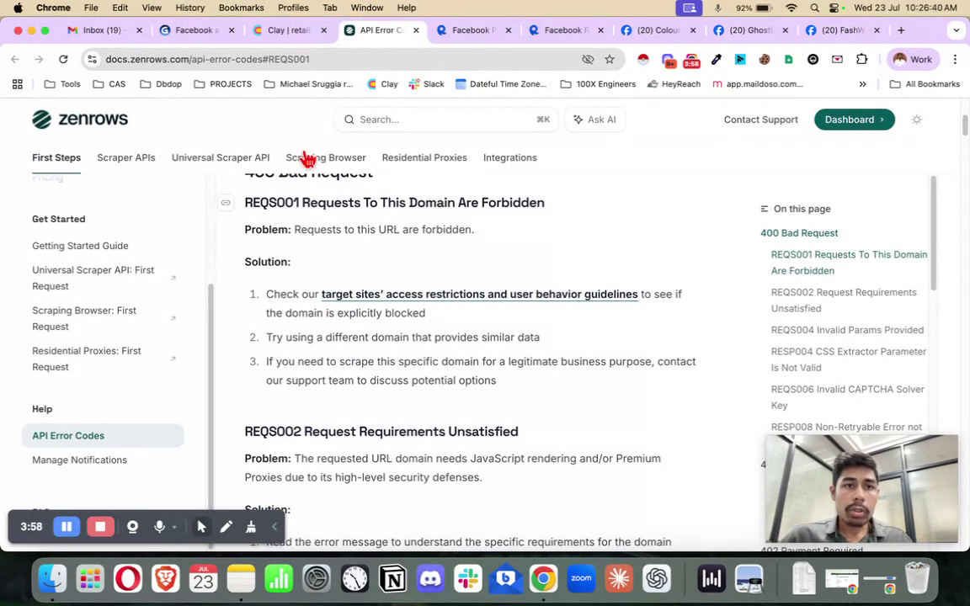
Return to the Facebook ads playbook and read the Zenrows method and the new way's two RapidAPI actors.
left_click(194, 30)
triple_click(265, 318)
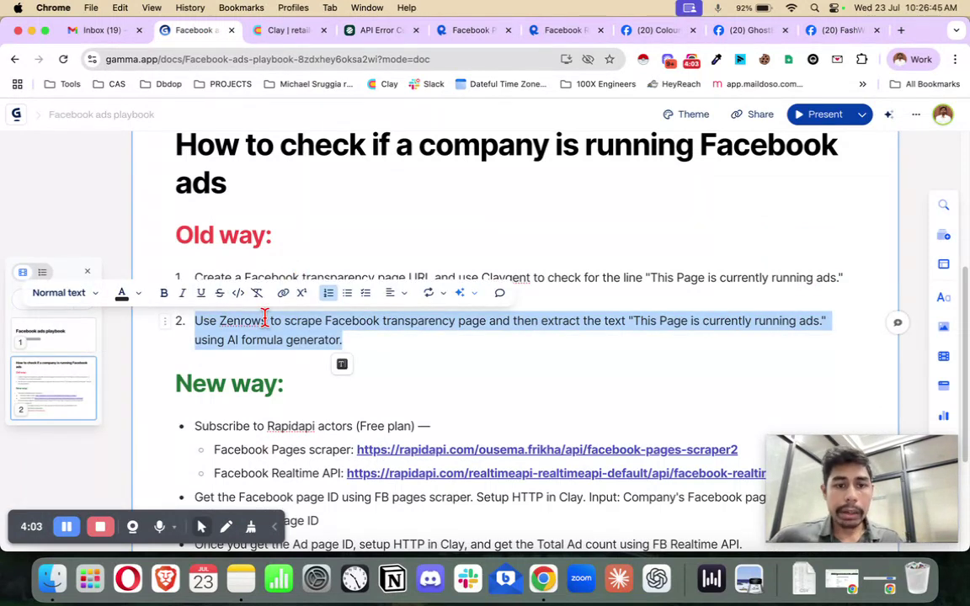
left_click(332, 336)
scroll(332, 337, "down", 5)
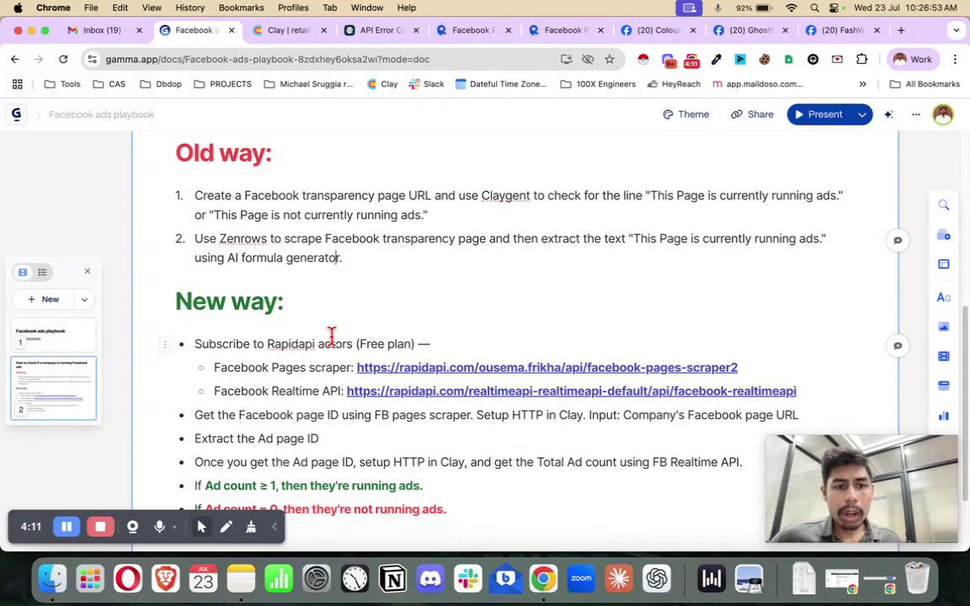
left_click_drag(268, 345, 353, 345)
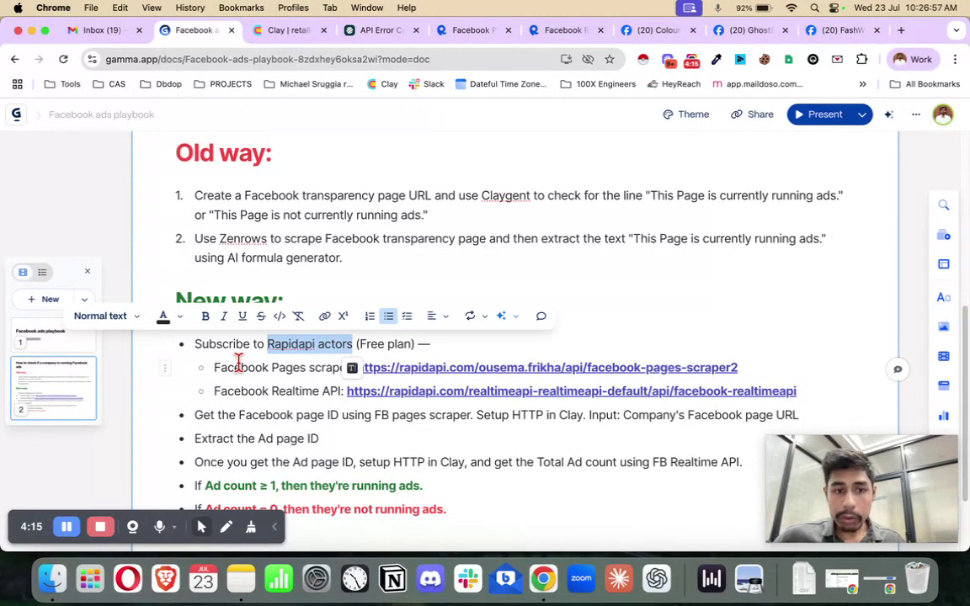
left_click(237, 366)
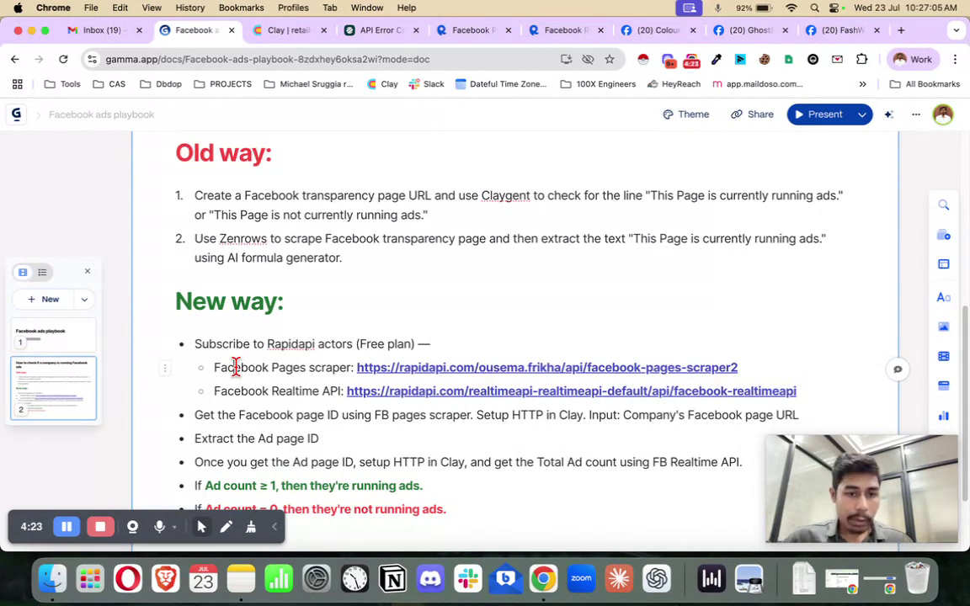
scroll(278, 380, "down", 1)
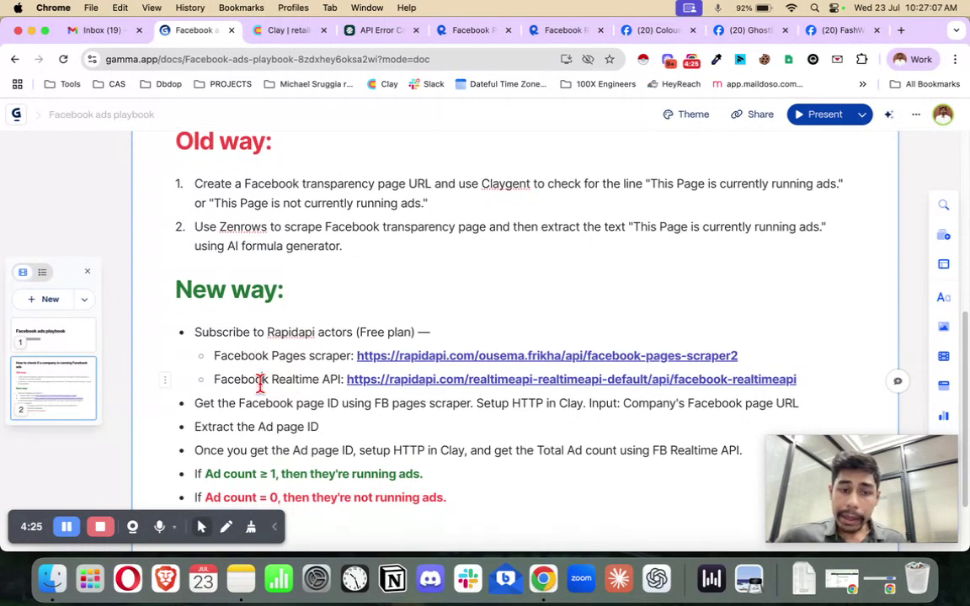
double_click(261, 379)
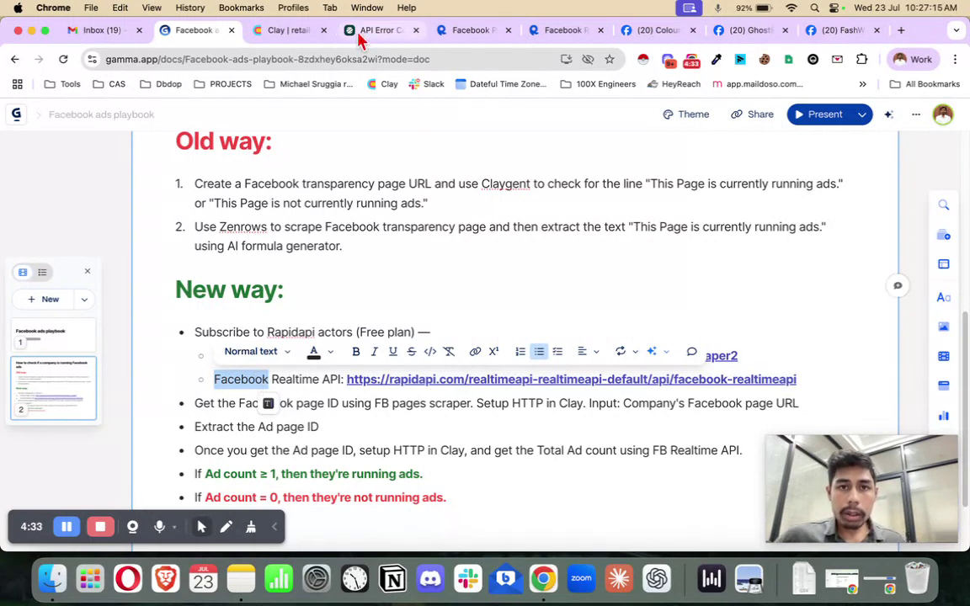
Open the Facebook Pages Scraper overview on RapidAPI separately, examine its pricing plans, and close that page.
left_click(468, 33)
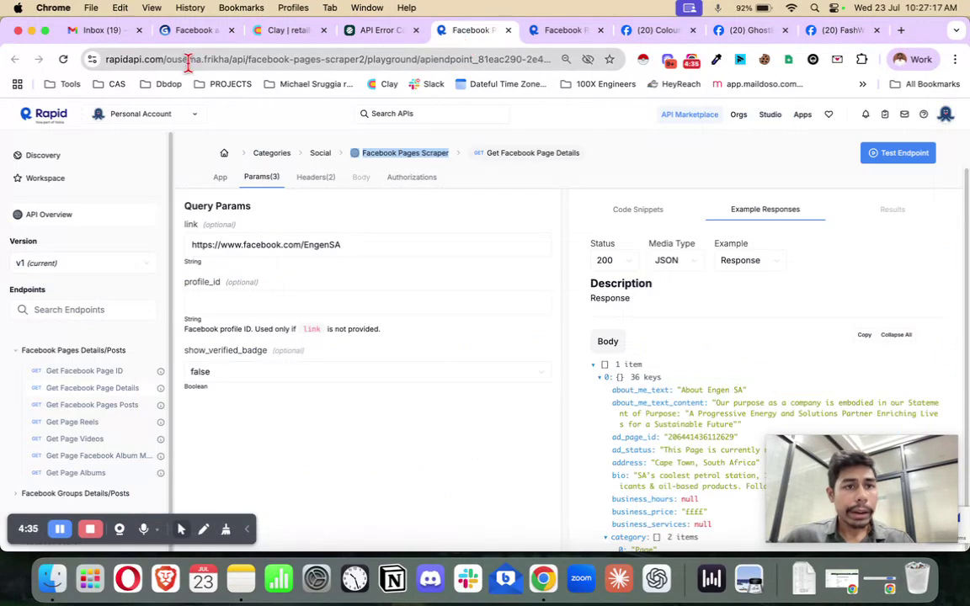
right_click(407, 156)
left_click(425, 163)
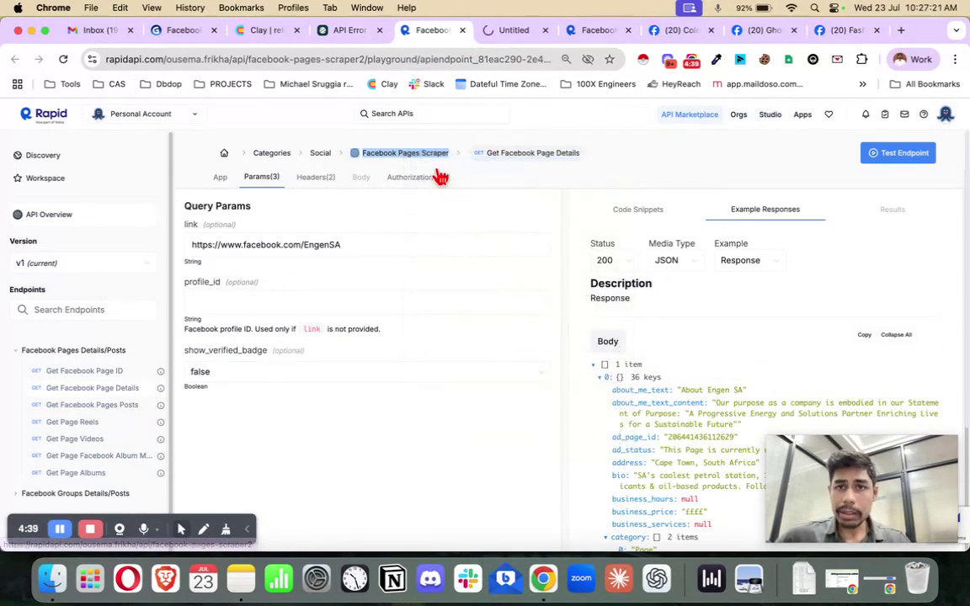
left_click(492, 33)
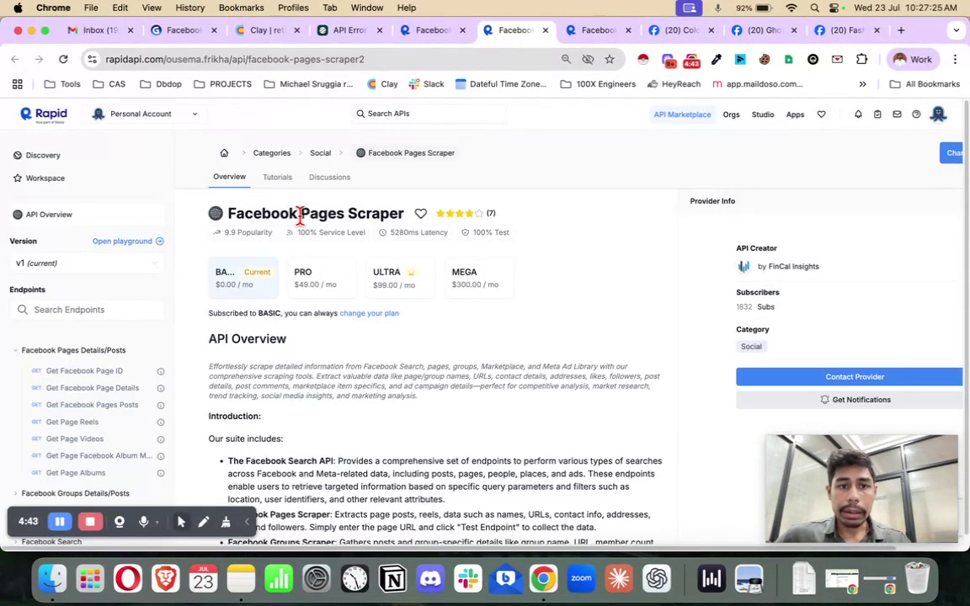
left_click(247, 298)
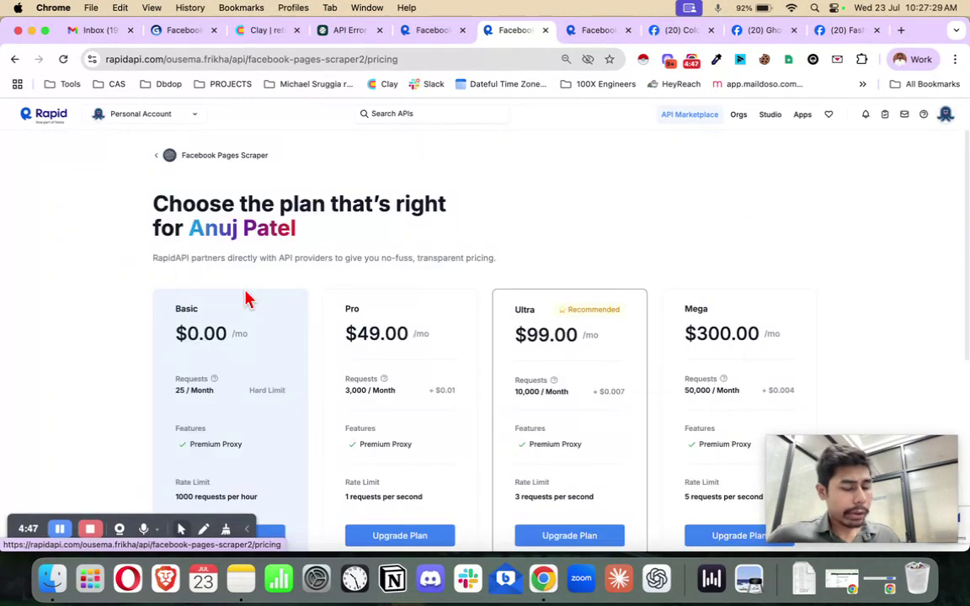
scroll(216, 328, "down", 3)
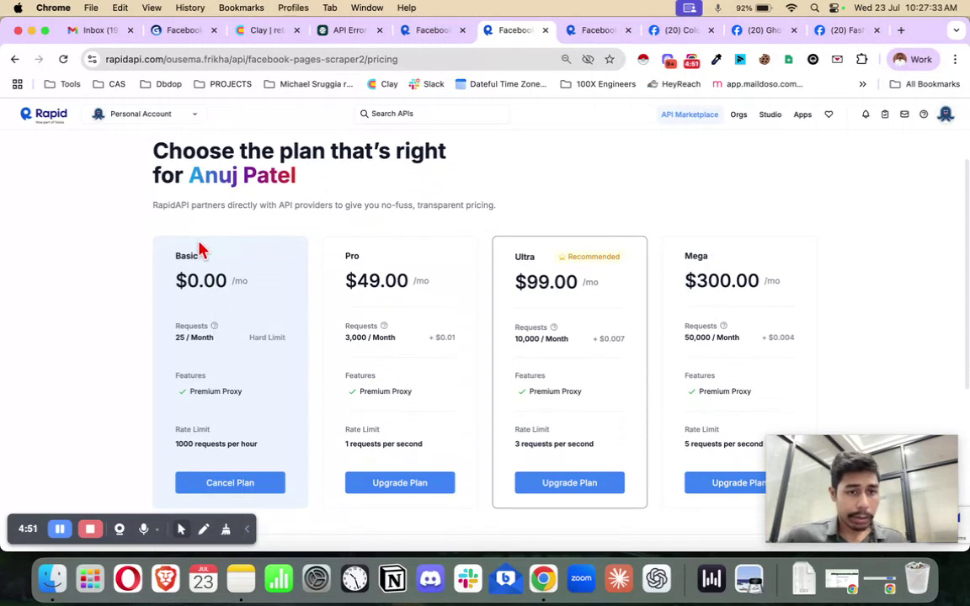
scroll(194, 320, "down", 3)
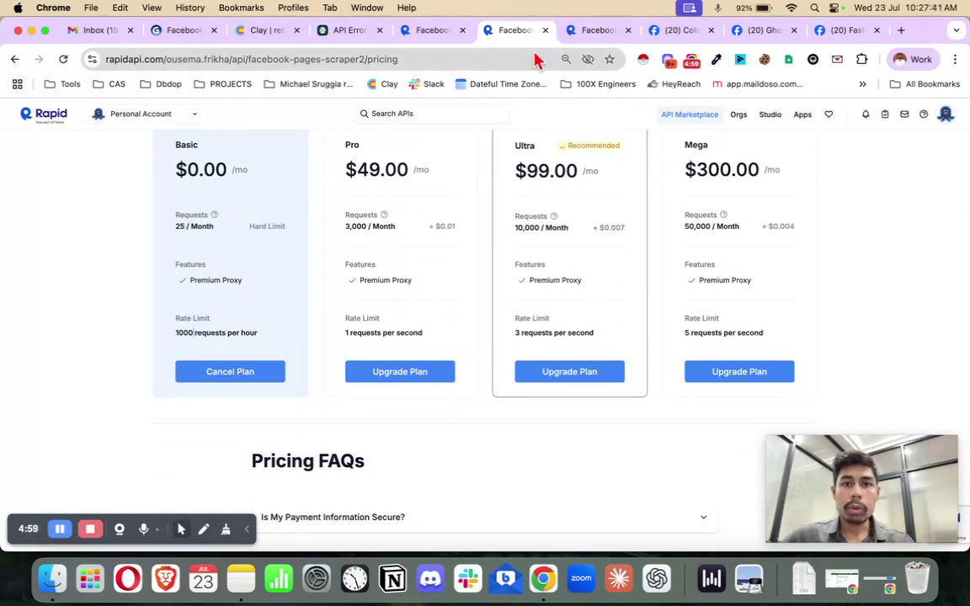
left_click(544, 30)
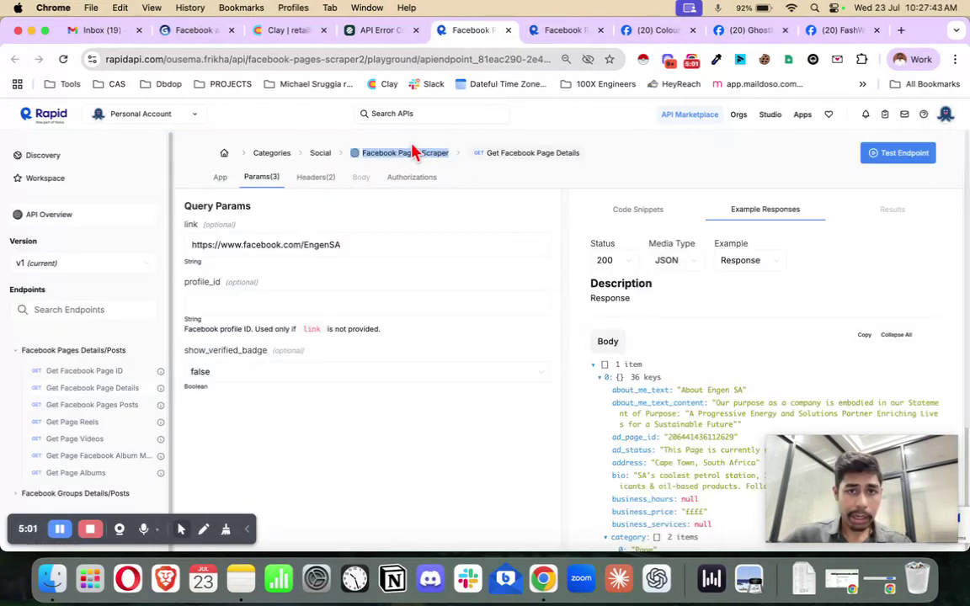
View the Facebook RealtimeAPI Page Details endpoint on RapidAPI, then return to the playbook's new-way instructions.
left_click(543, 31)
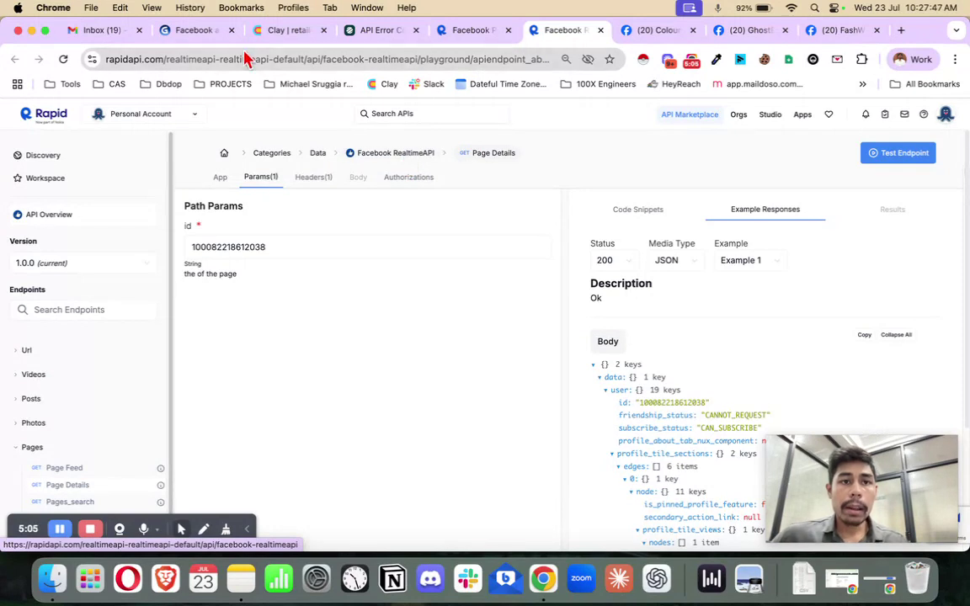
left_click(196, 30)
scroll(257, 279, "down", 2)
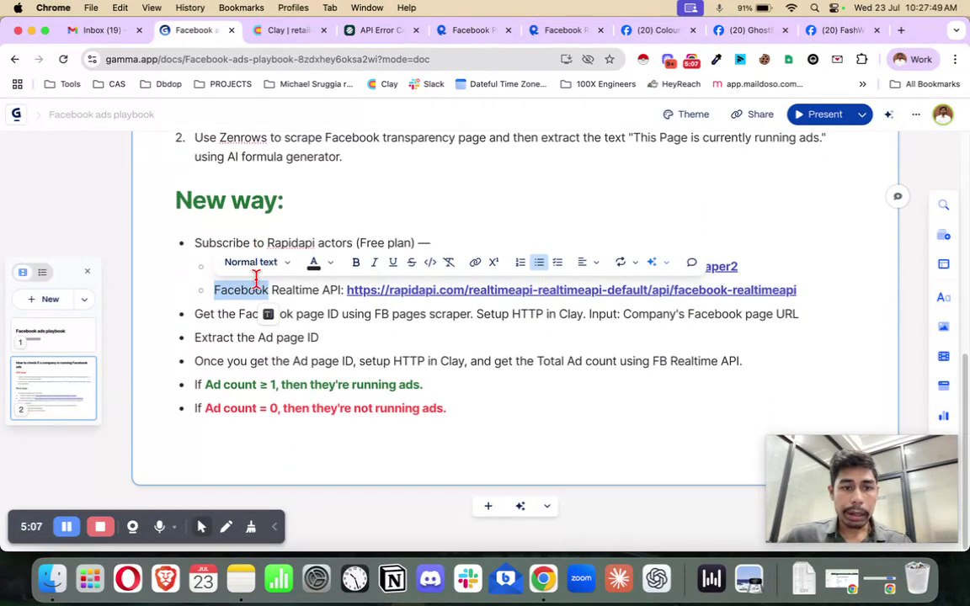
left_click(196, 270)
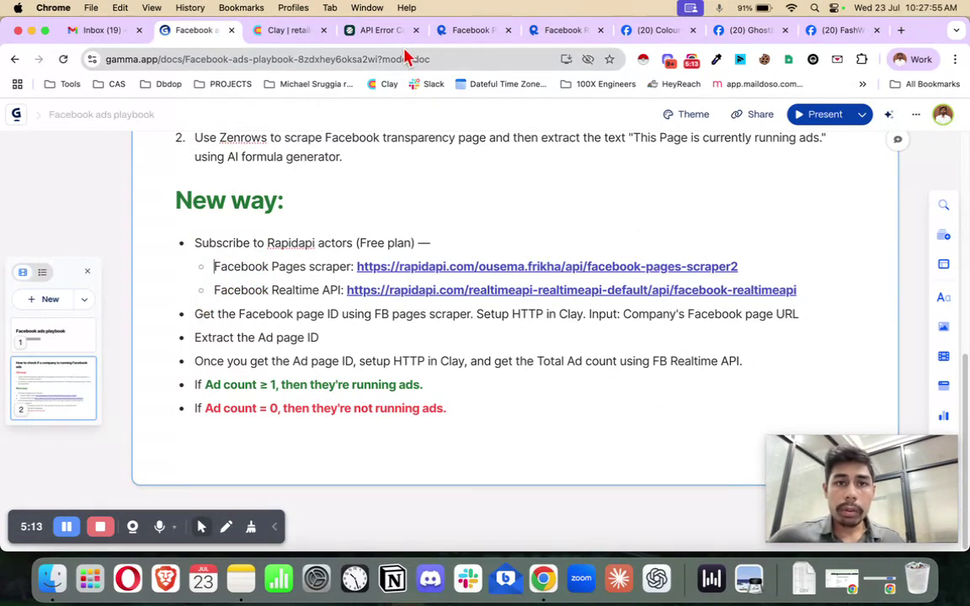
Switch to the Clay table, close the scrape result's cell details, and review the Get Page ID column's HTTP API method and endpoint.
left_click(280, 32)
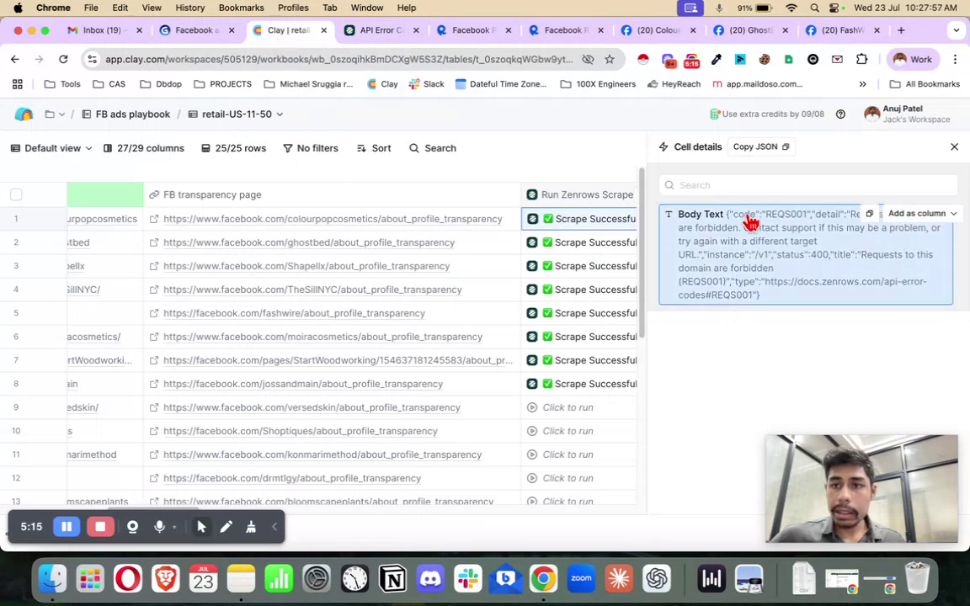
left_click(949, 147)
scroll(833, 220, "right", 10)
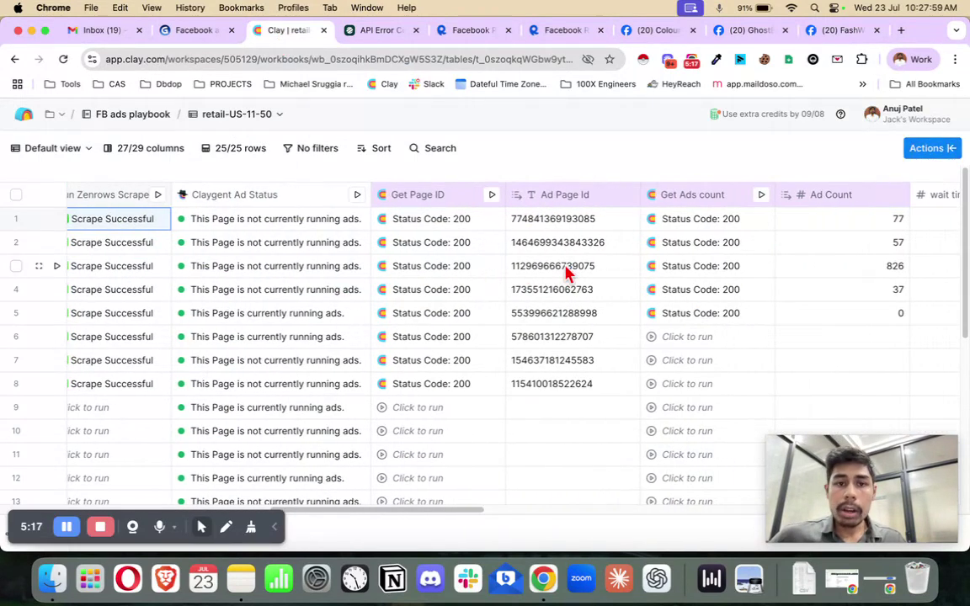
left_click(428, 199)
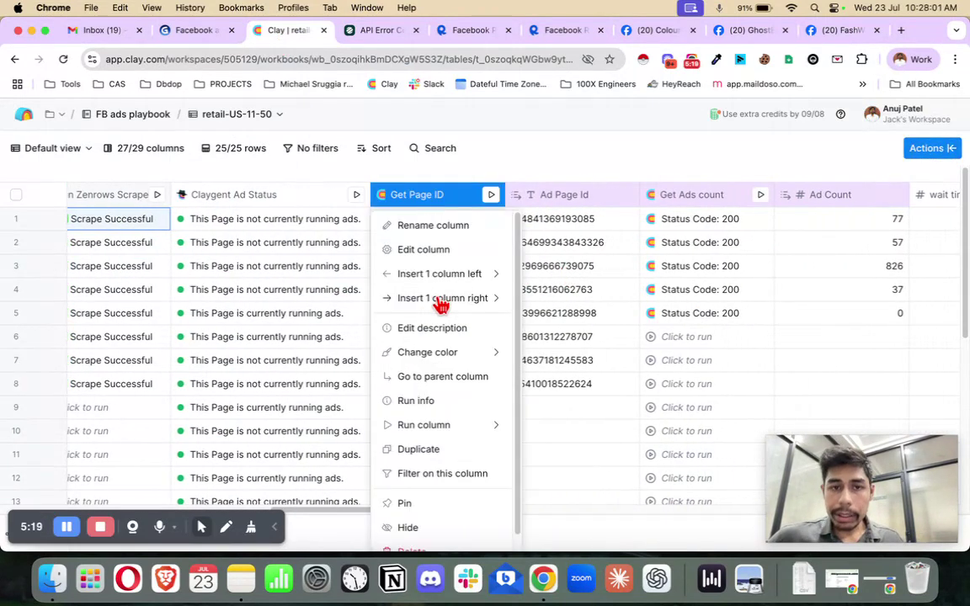
left_click(438, 253)
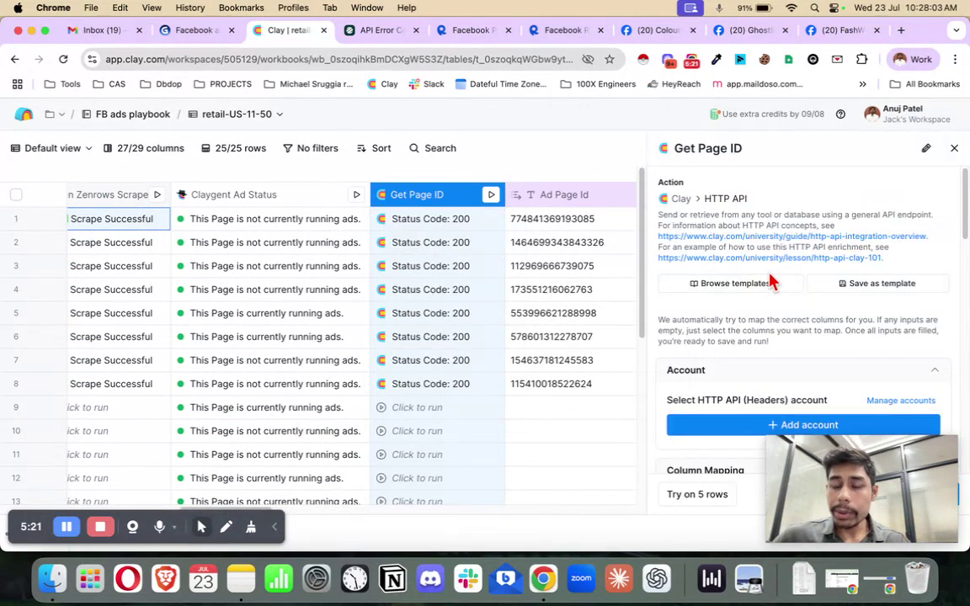
scroll(792, 281, "down", 4)
scroll(786, 270, "down", 5)
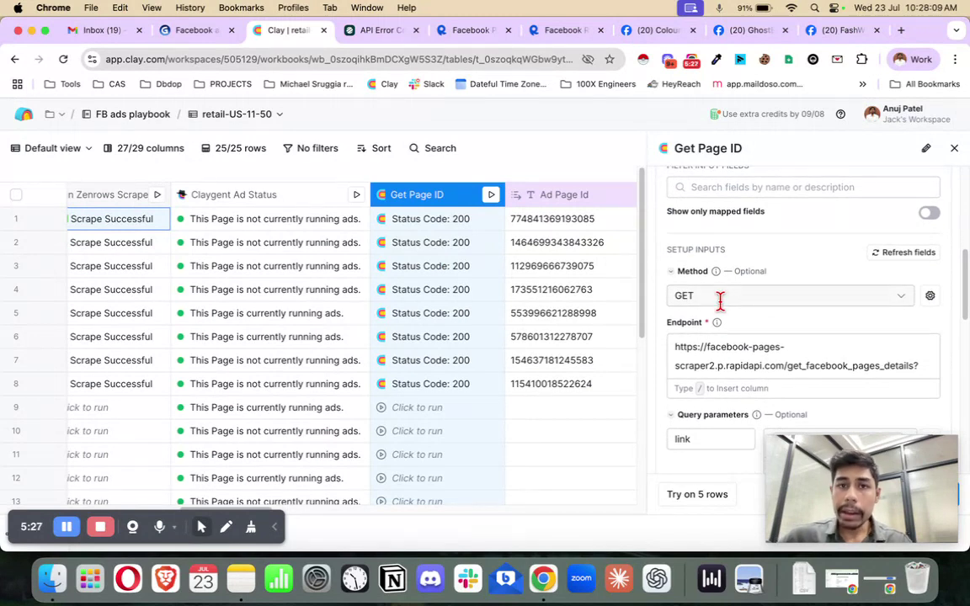
Display the Shell cURL code snippet for the Facebook Pages Scraper's Get Facebook Page Details endpoint on RapidAPI.
left_click(459, 30)
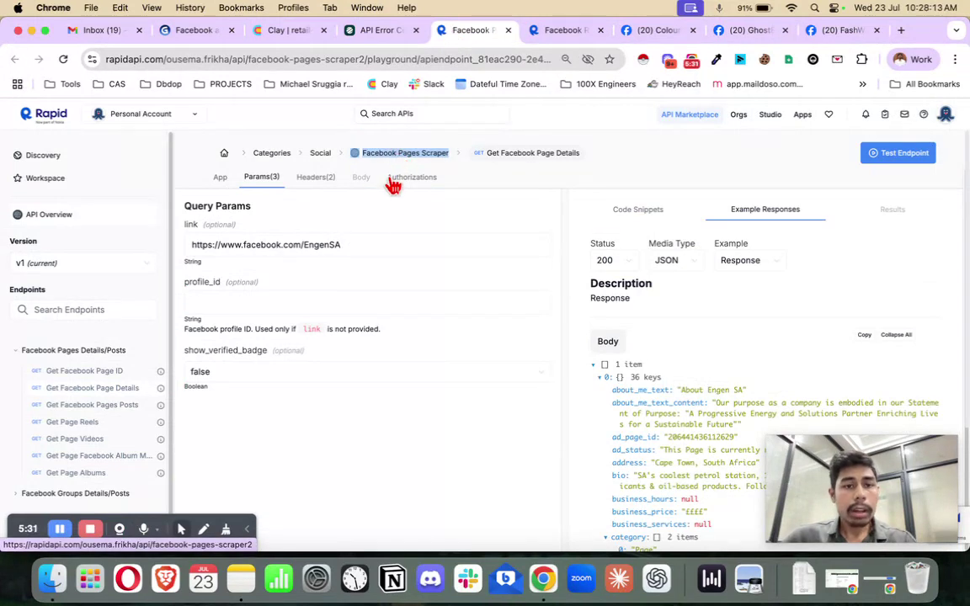
left_click(625, 210)
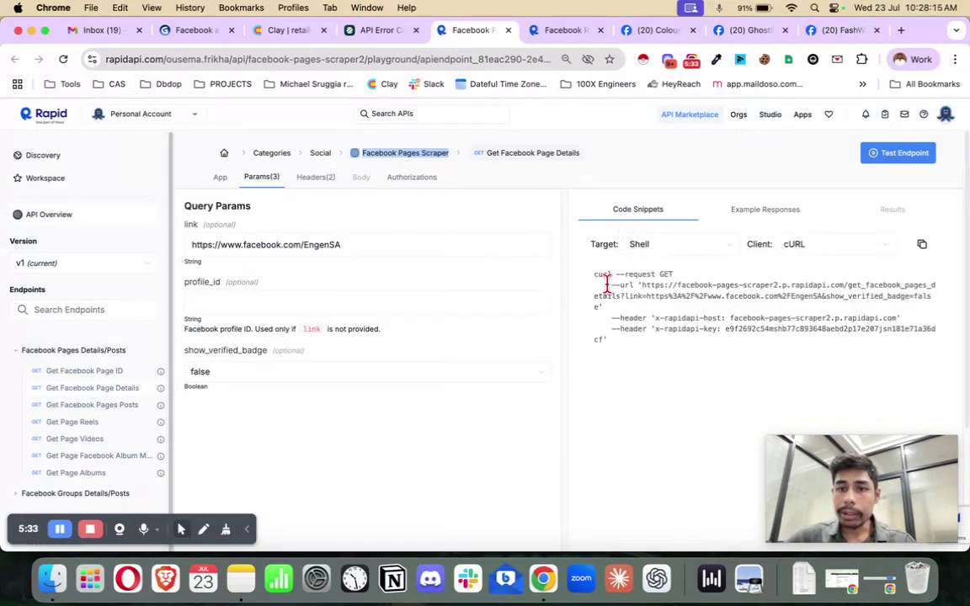
scroll(669, 278, "down", 1)
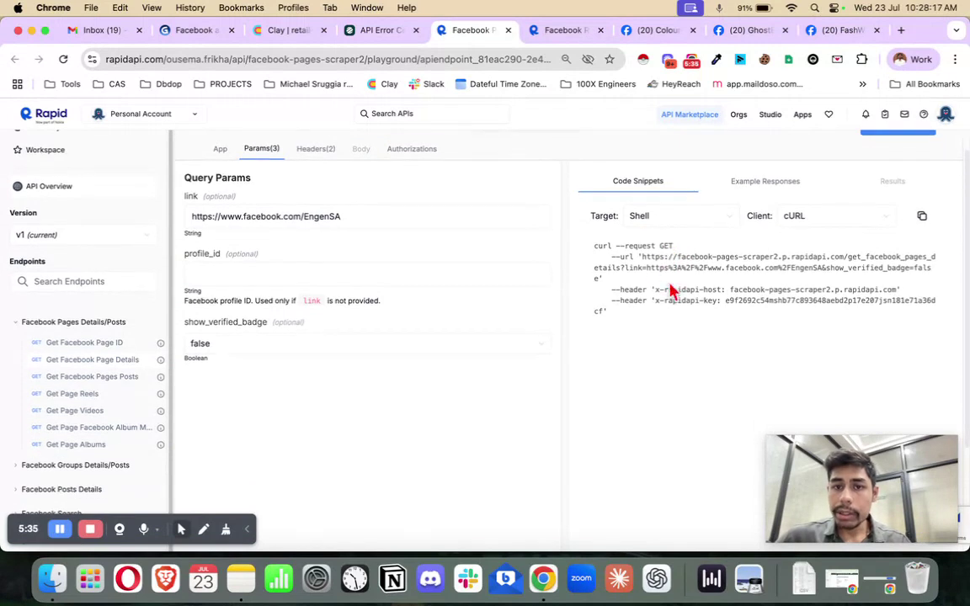
Compare the cURL snippet's x-rapidapi-host and x-rapidapi-key headers with the Get Page ID column's endpoint, query parameters and headers in Clay, then close its settings.
left_click_drag(643, 255, 894, 290)
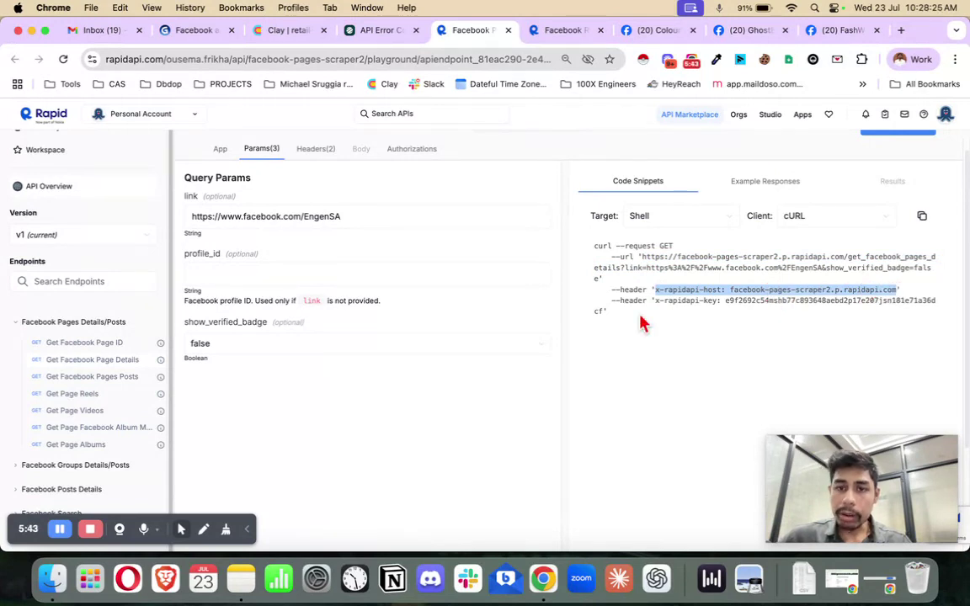
left_click_drag(655, 300, 718, 303)
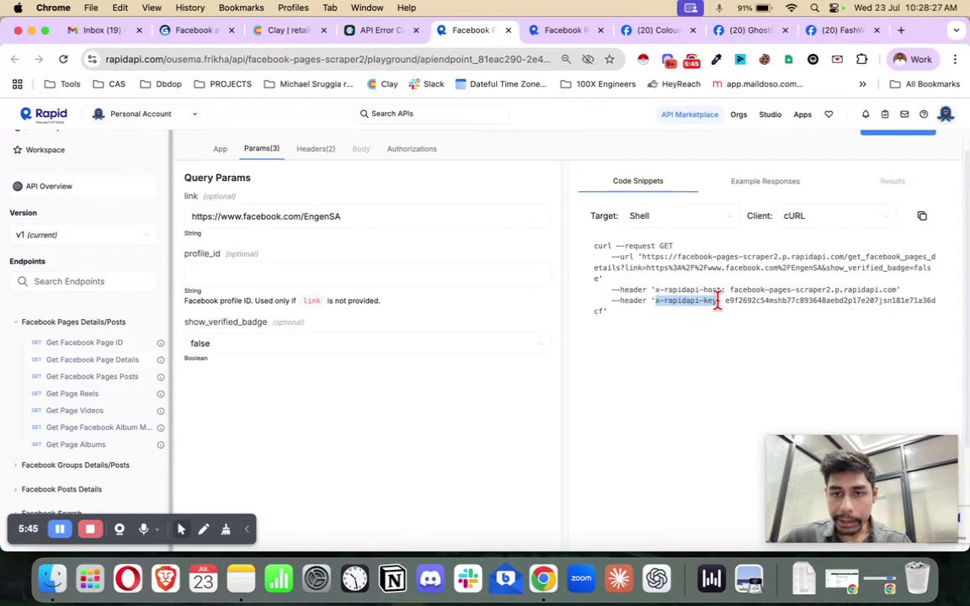
left_click(288, 31)
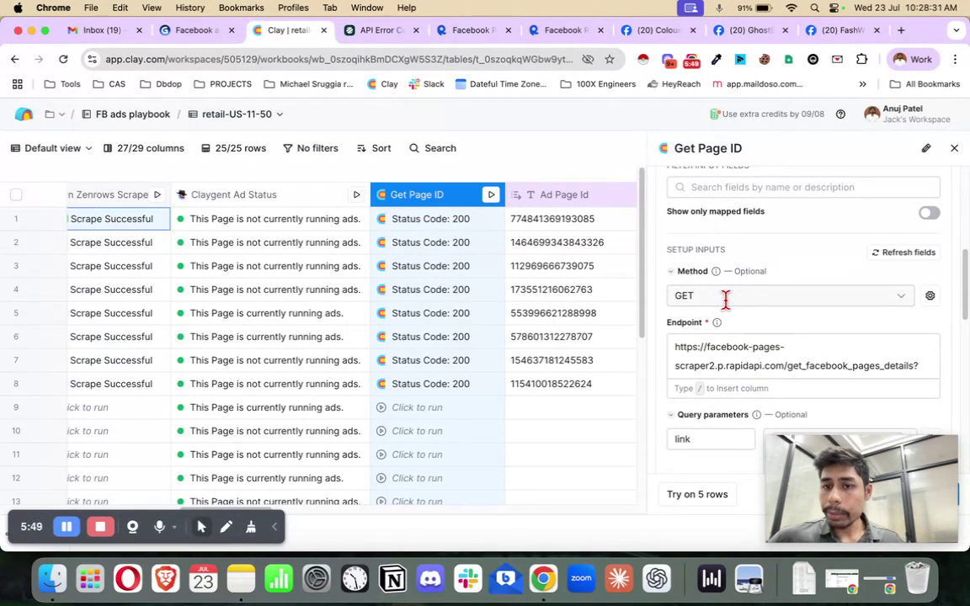
scroll(711, 311, "down", 1)
double_click(709, 319)
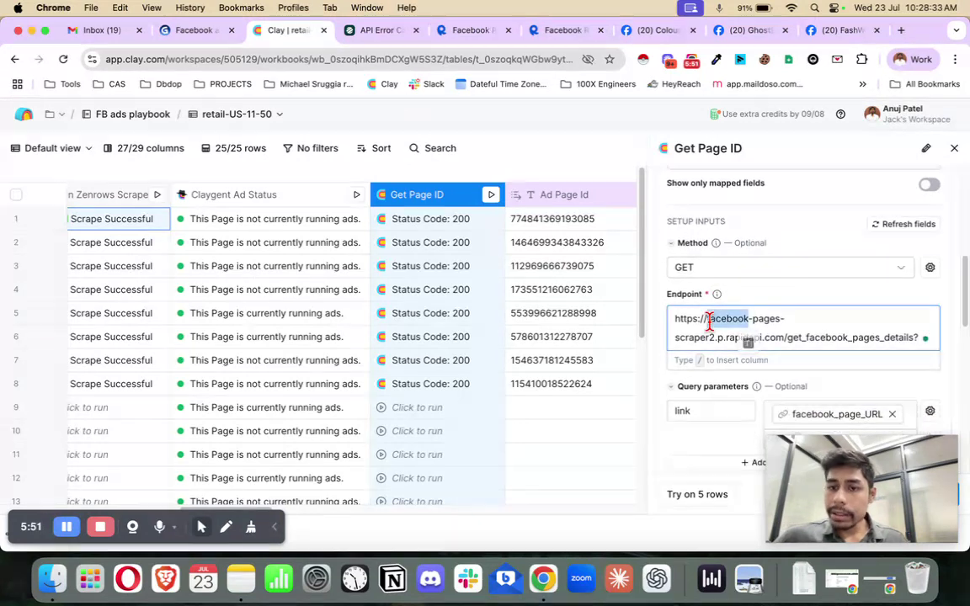
scroll(774, 341, "down", 2)
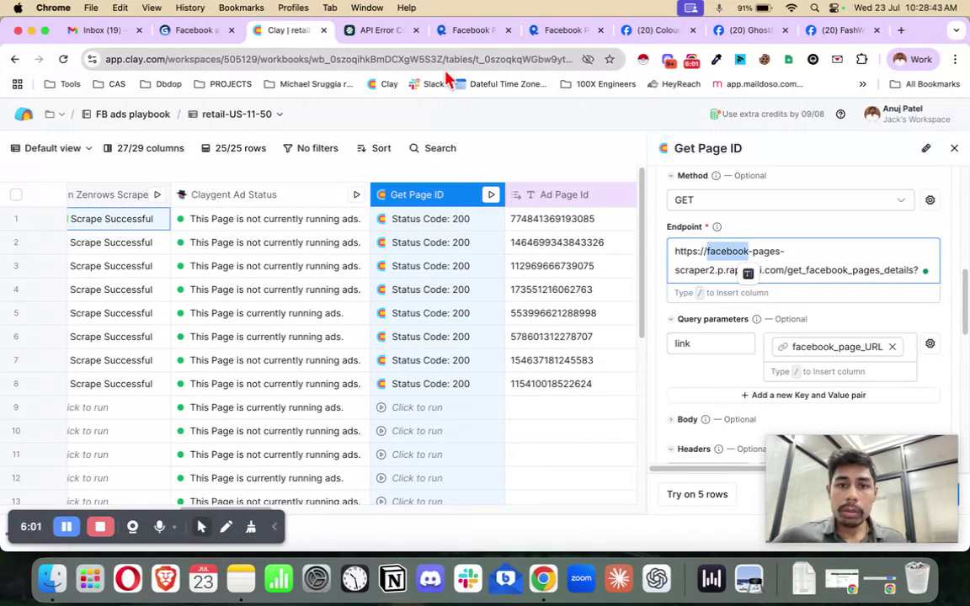
scroll(797, 286, "down", 5)
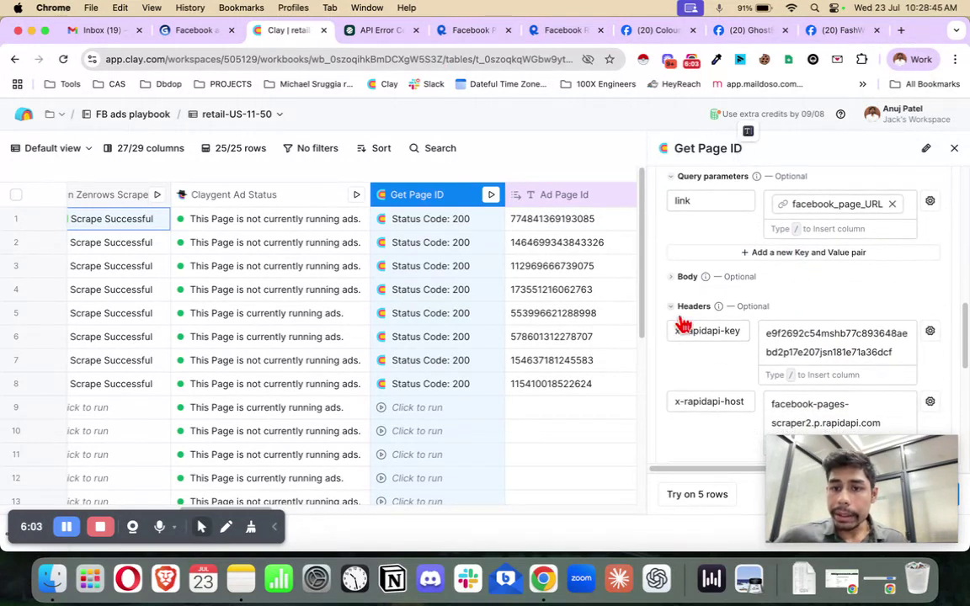
double_click(689, 329)
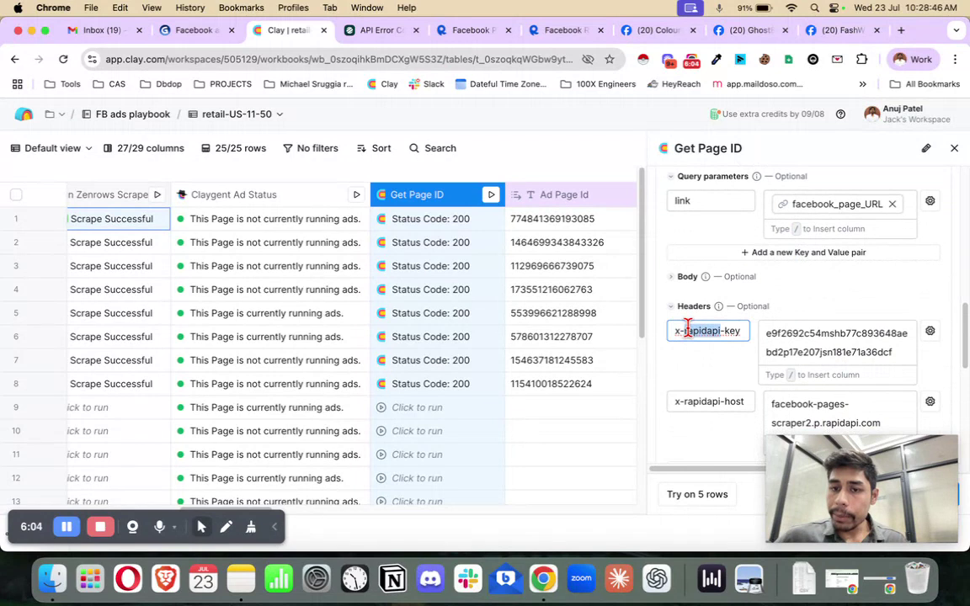
double_click(689, 400)
scroll(688, 396, "down", 3)
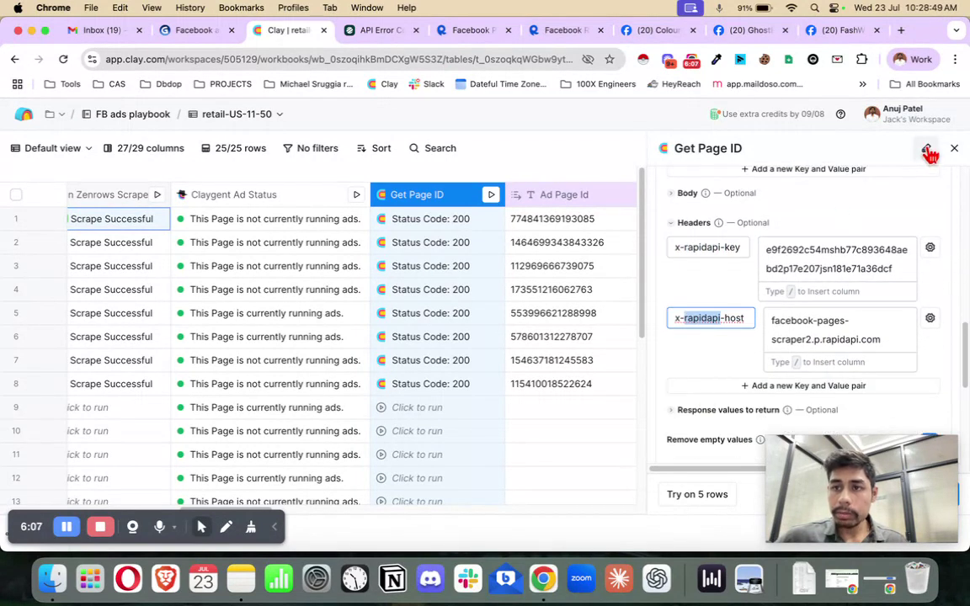
left_click(953, 148)
Inspect the first row's Get Page ID response down to the Ad Page Id field, then close the cell details.
left_click(418, 219)
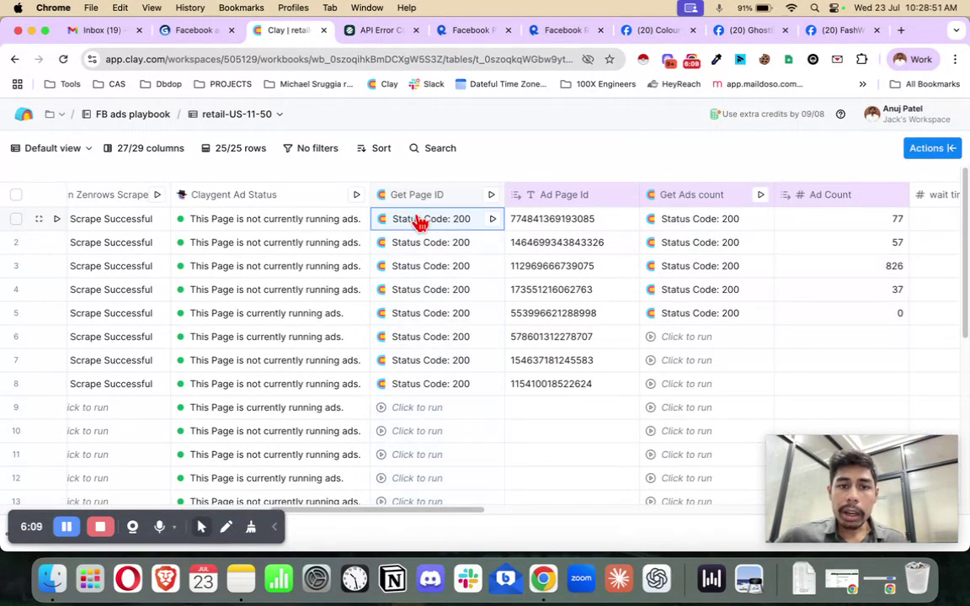
left_click(667, 214)
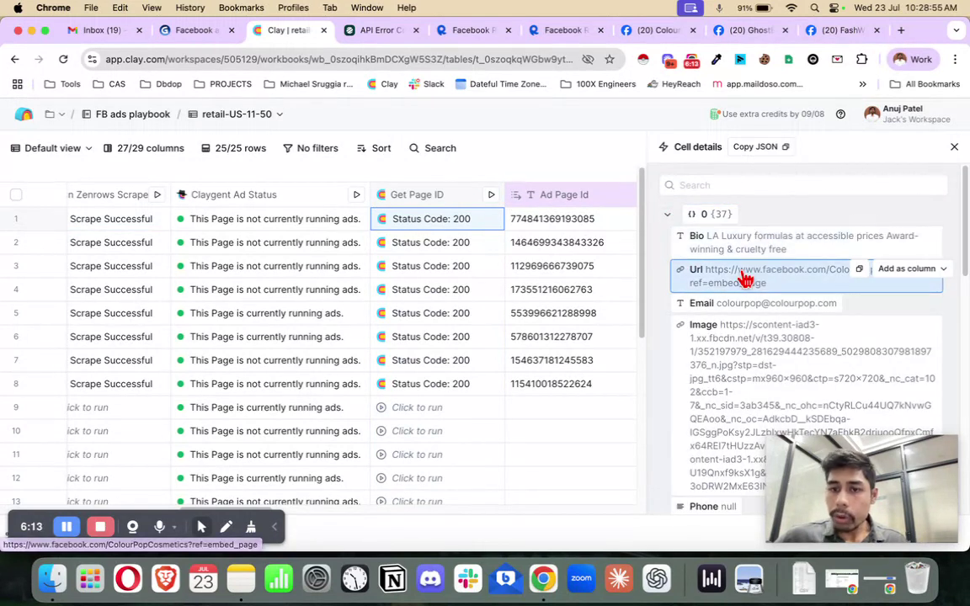
scroll(716, 278, "down", 5)
scroll(737, 300, "down", 3)
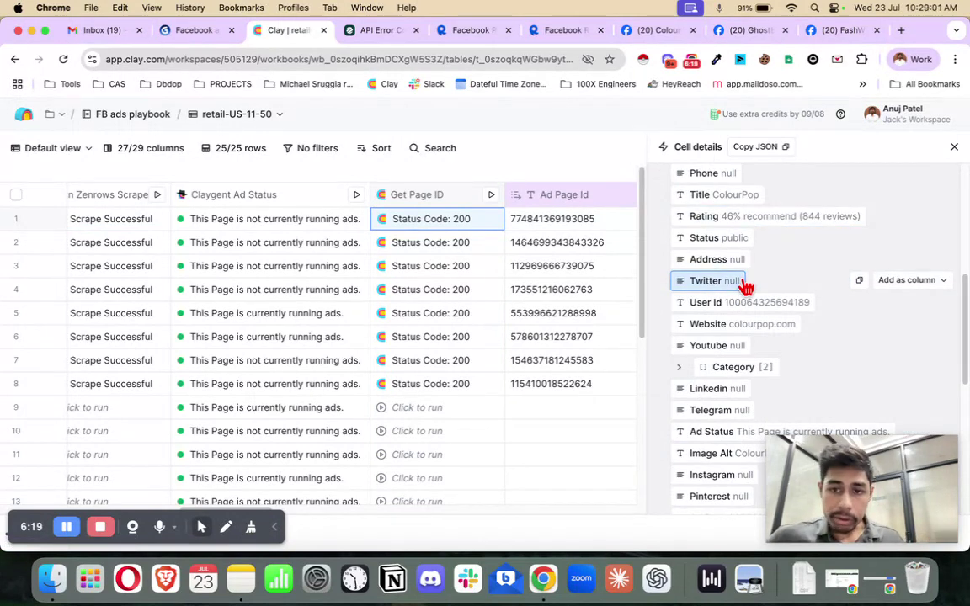
scroll(744, 292, "down", 3)
scroll(746, 287, "down", 3)
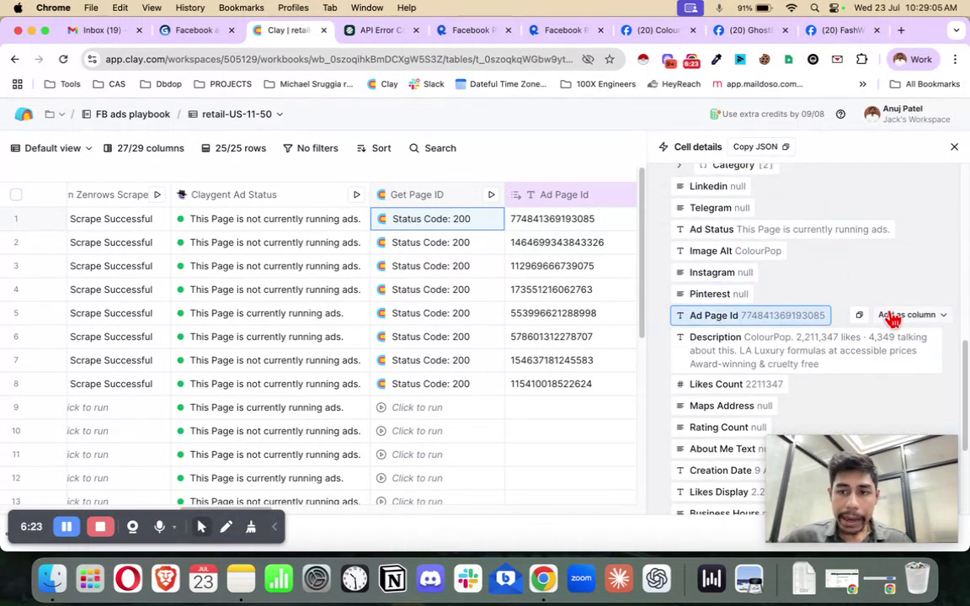
left_click(954, 147)
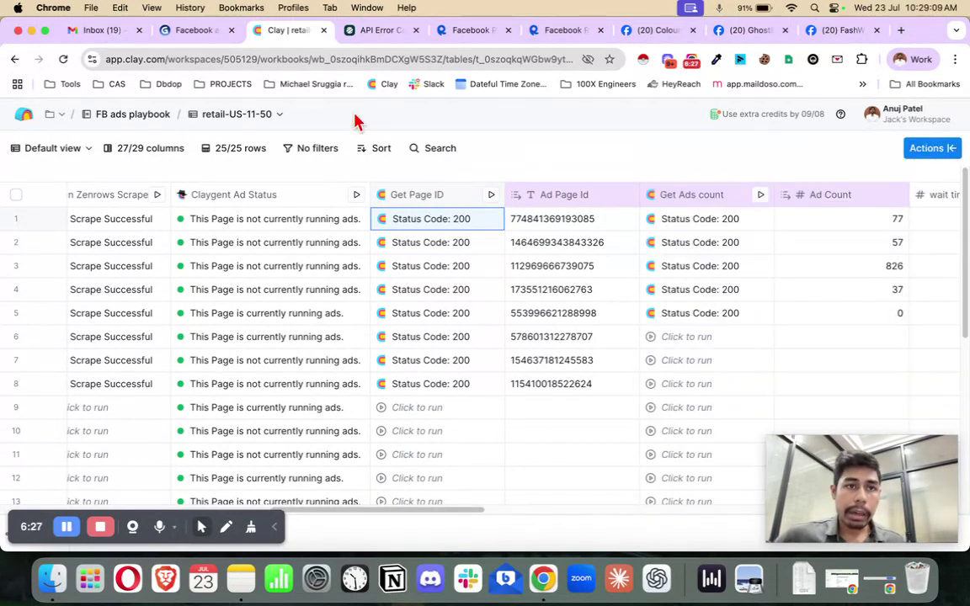
Consult the Gamma playbook's instruction on getting the total ad count with FB Realtime API, then return to the Clay table.
left_click(175, 32)
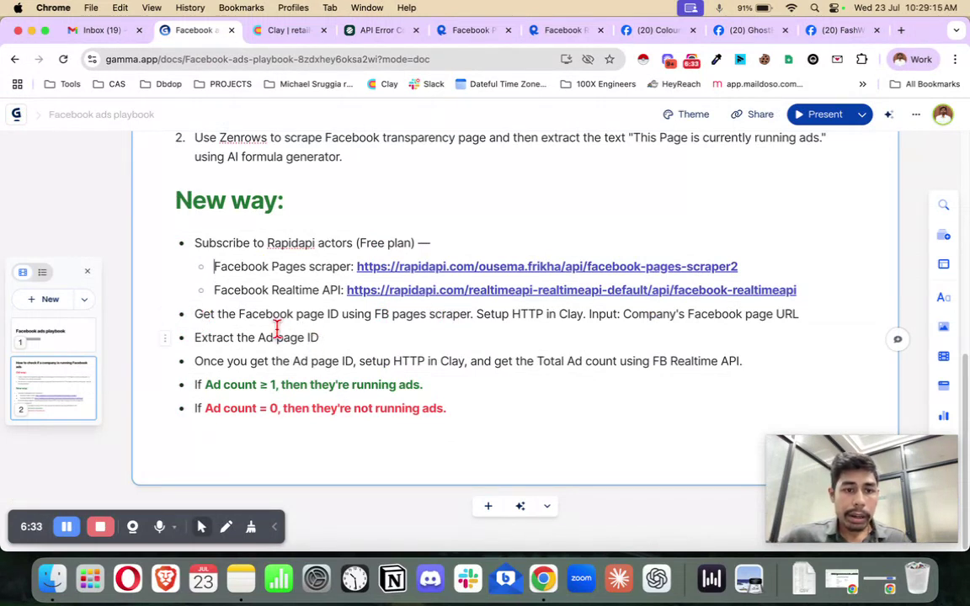
left_click(423, 364)
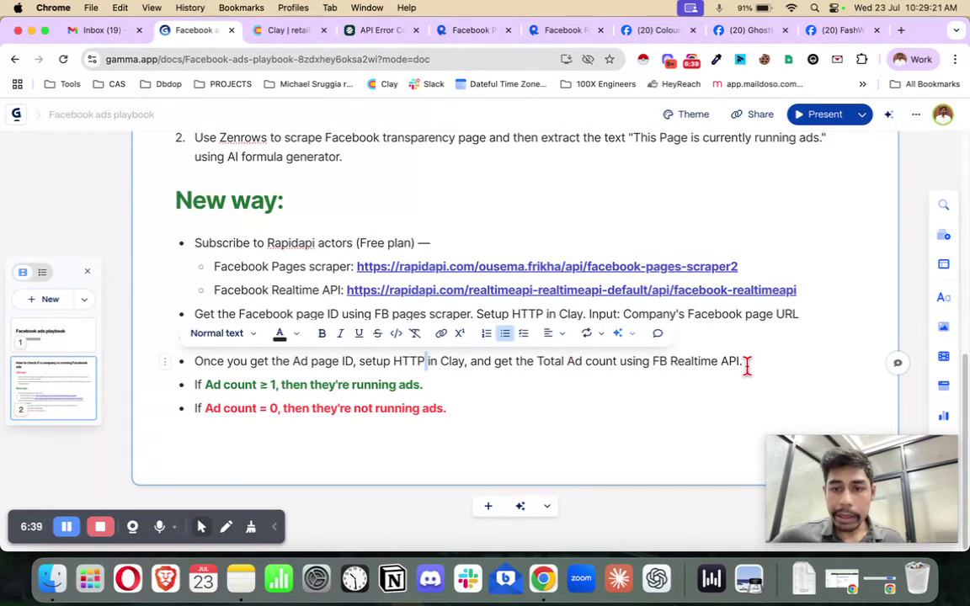
left_click(278, 30)
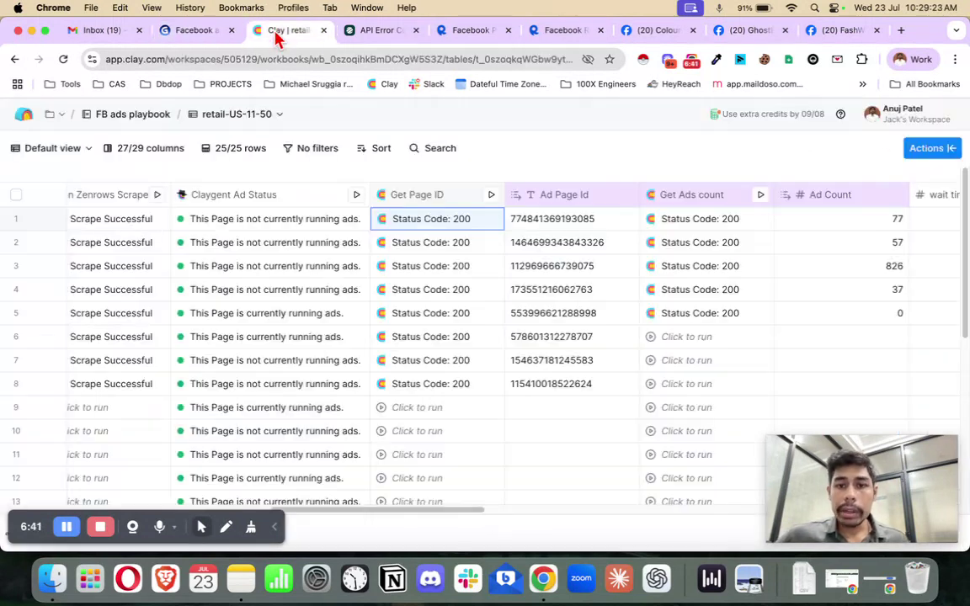
Open the Get Ads count column's HTTP API settings and review its method and endpoint inputs.
scroll(511, 240, "right", 4)
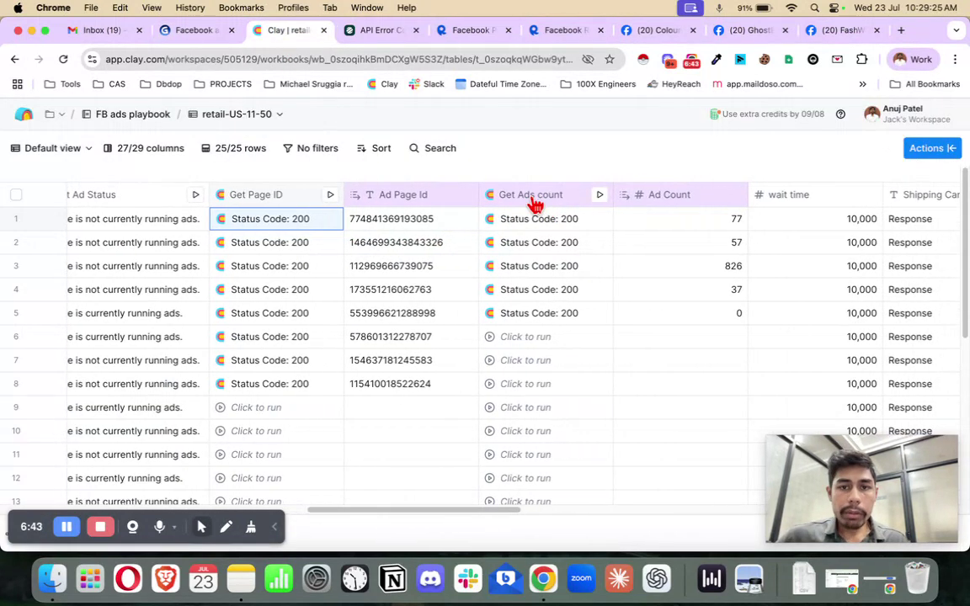
left_click(535, 199)
left_click(530, 249)
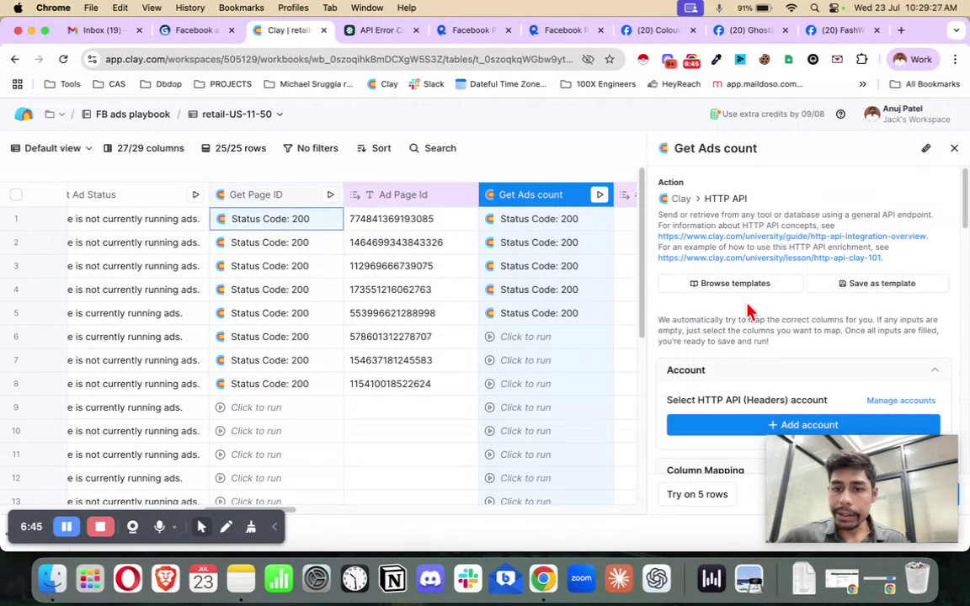
scroll(749, 312, "down", 1)
scroll(745, 305, "down", 3)
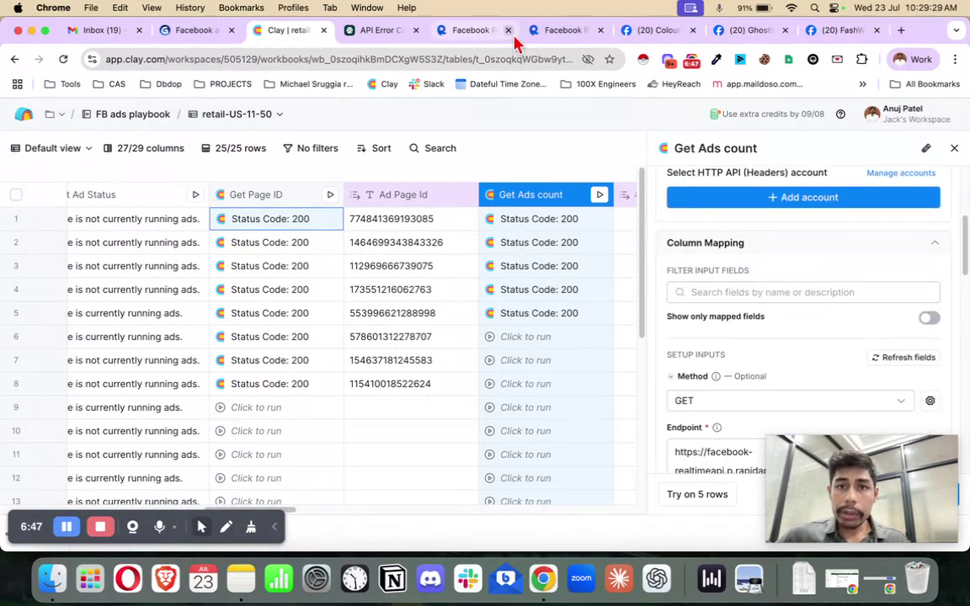
Display the Facebook RealtimeAPI Page Details endpoint's Shell cURL snippet on RapidAPI and highlight its request URL.
left_click(532, 35)
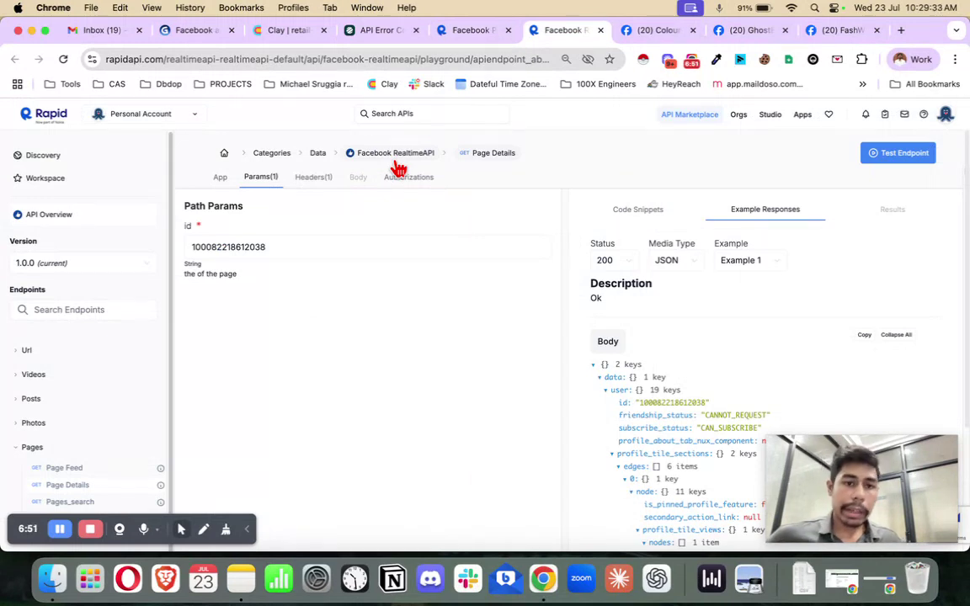
left_click(640, 214)
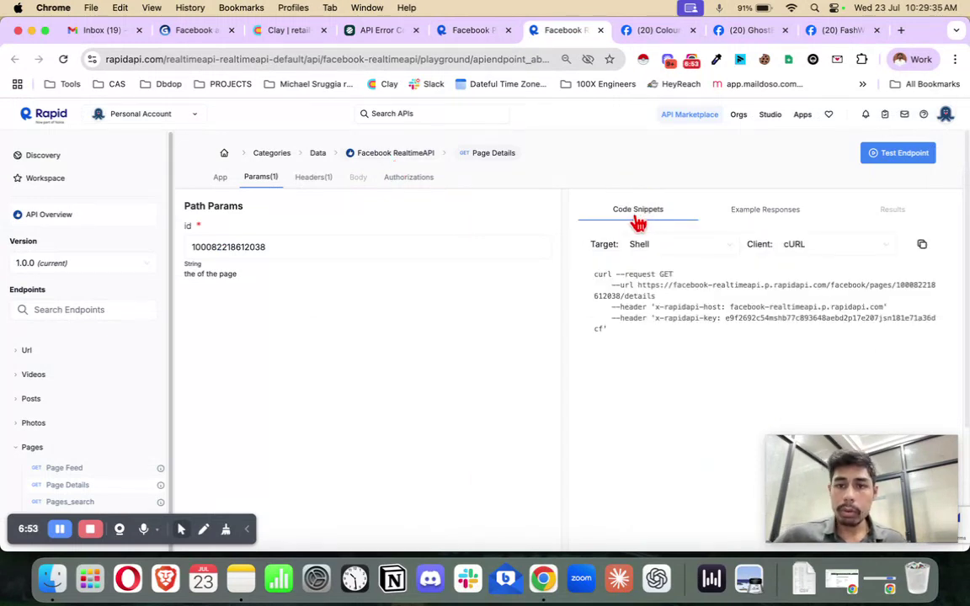
scroll(645, 223, "down", 2)
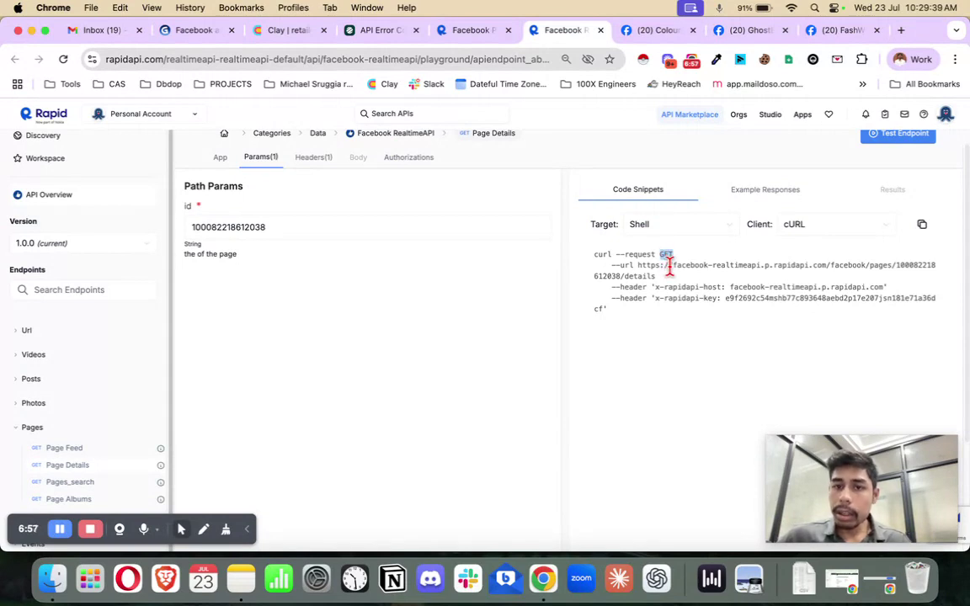
left_click_drag(638, 264, 655, 290)
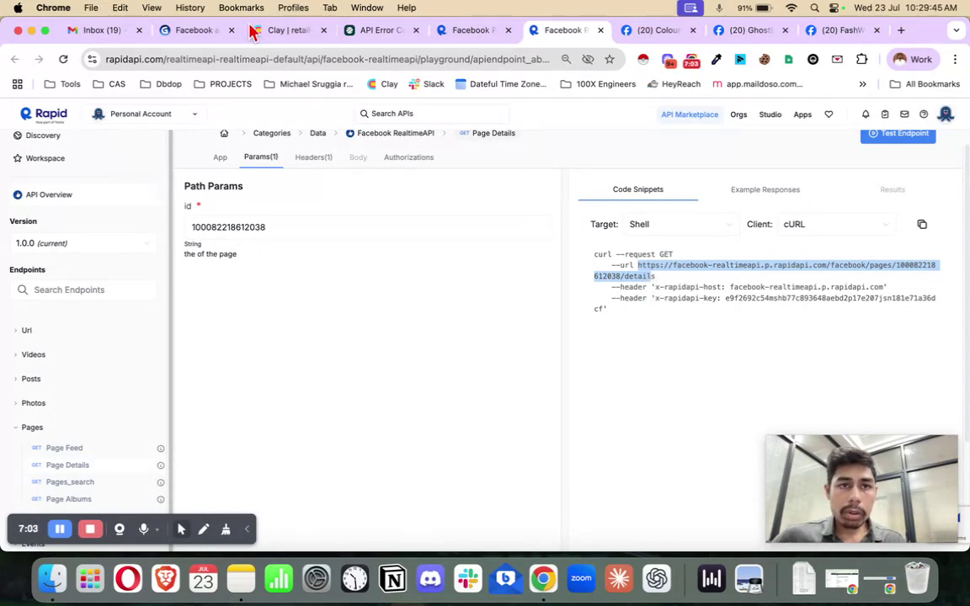
Compare the Get Ads count endpoint in Clay with the page ID in RapidAPI's request URL, and preview the Ad Page Id column's values.
left_click(268, 34)
scroll(804, 253, "down", 5)
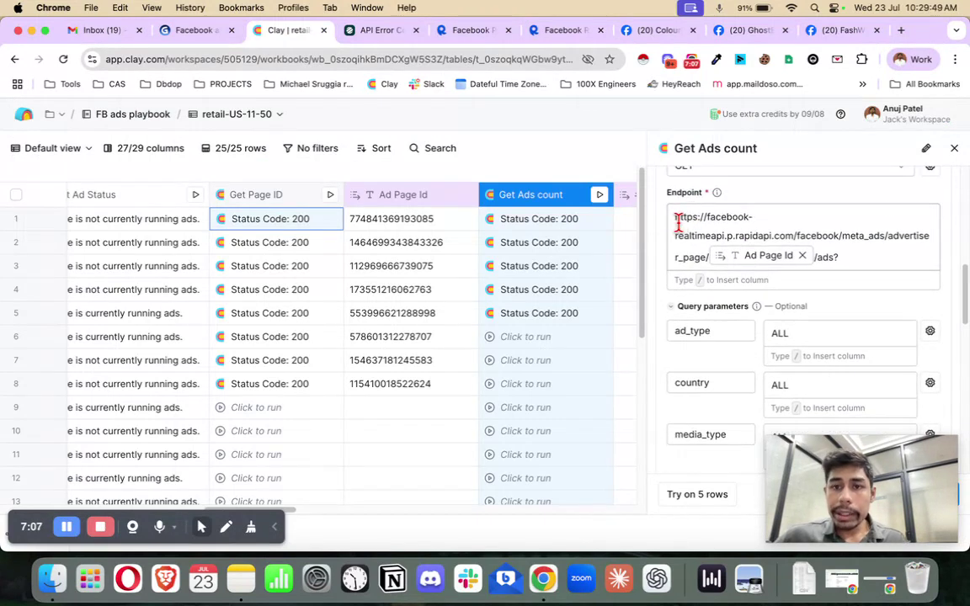
left_click(549, 30)
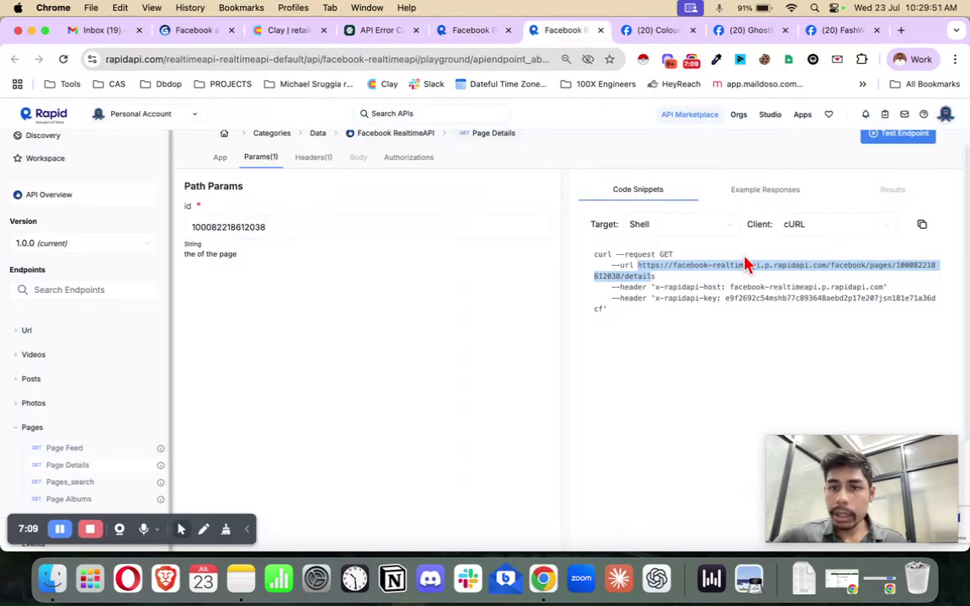
left_click_drag(896, 266, 616, 274)
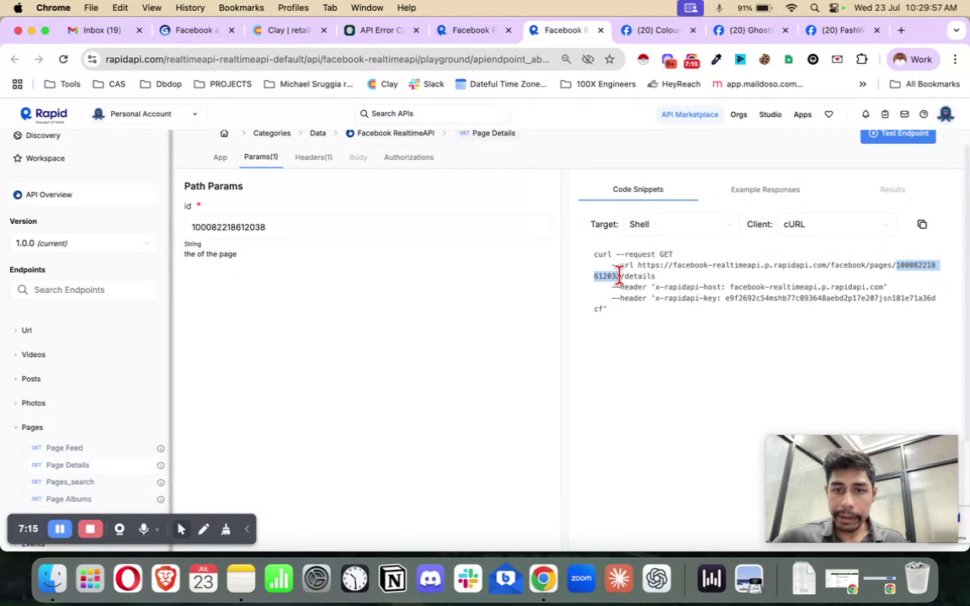
left_click(278, 30)
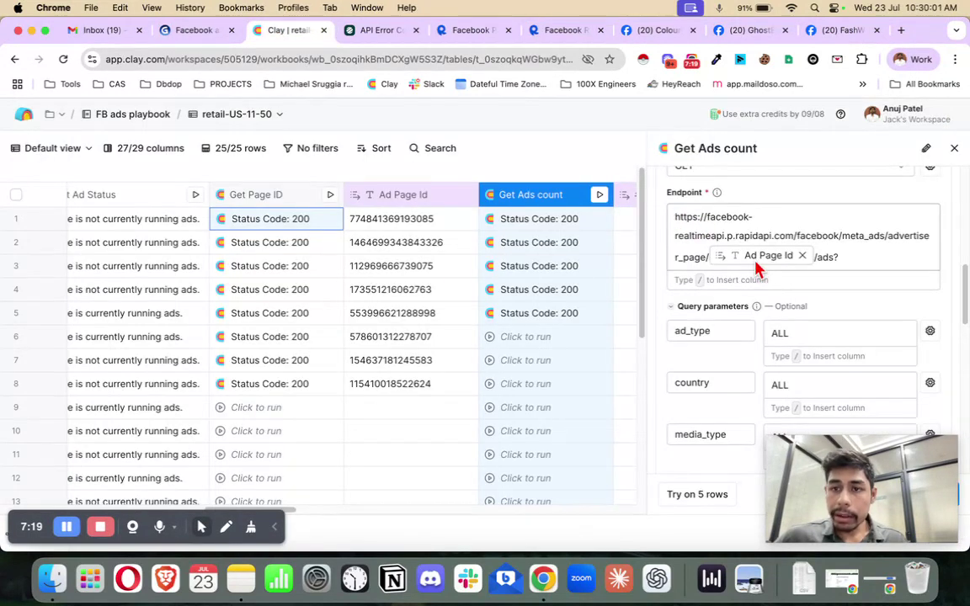
mouse_move(757, 267)
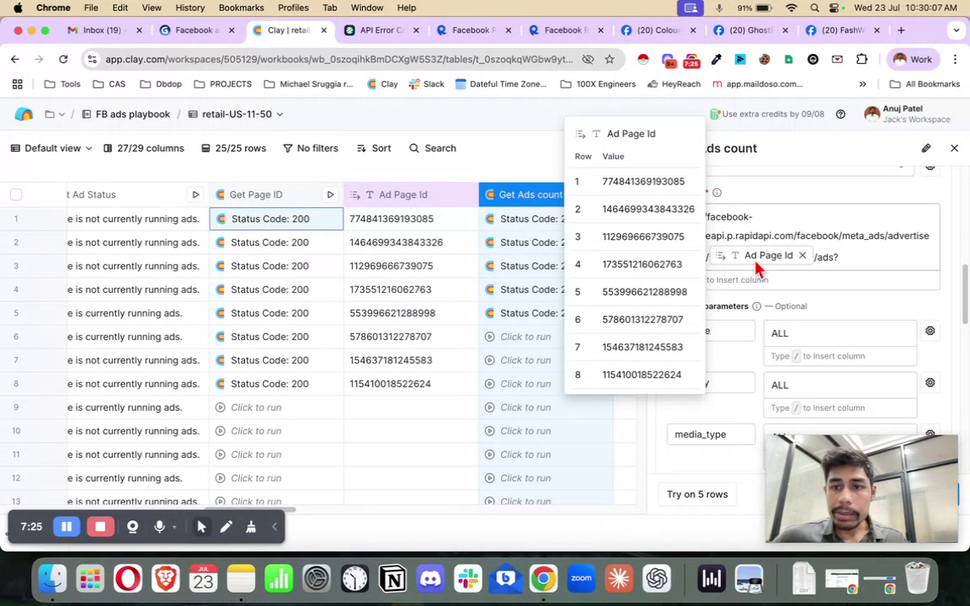
View the Get Ads count query parameters, then check the App and Params settings of RapidAPI's Page Details endpoint.
scroll(850, 281, "down", 1)
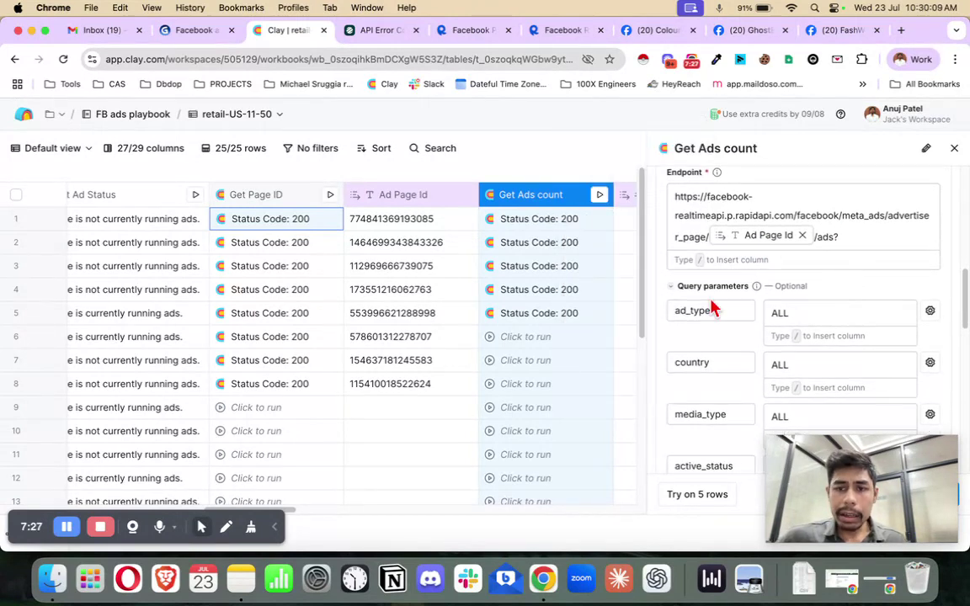
scroll(715, 320, "down", 1)
left_click(565, 32)
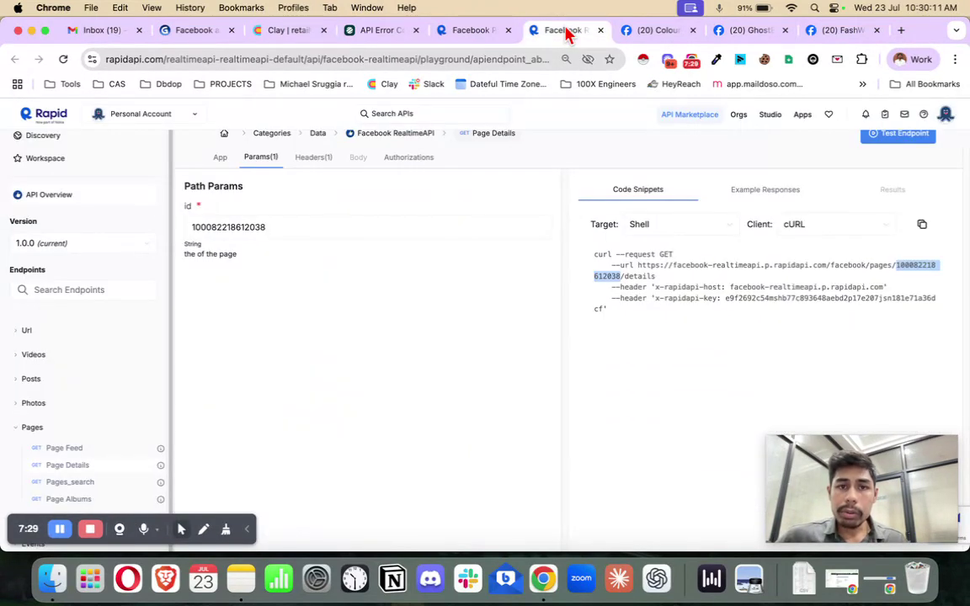
scroll(277, 206, "down", 1)
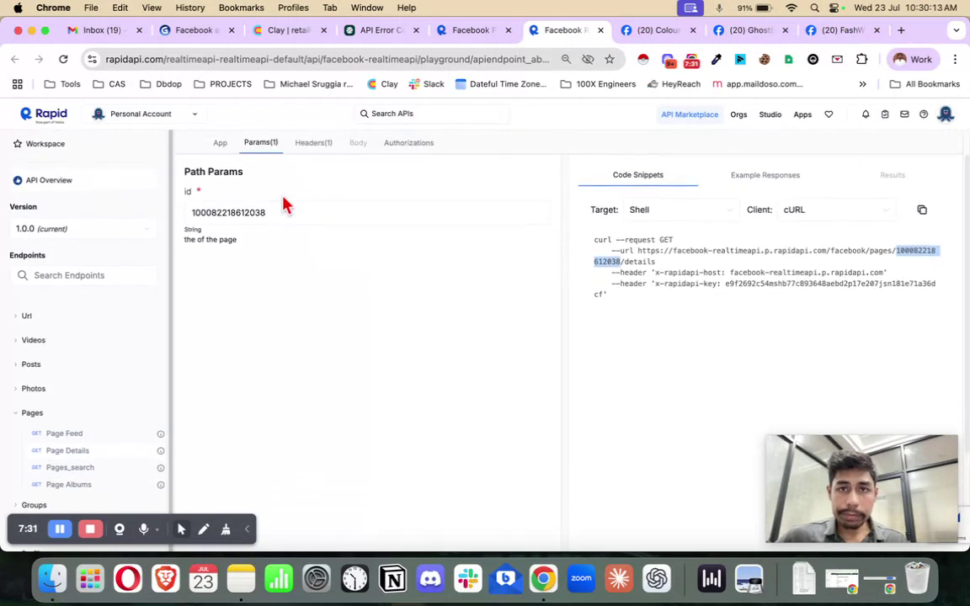
scroll(400, 183, "up", 1)
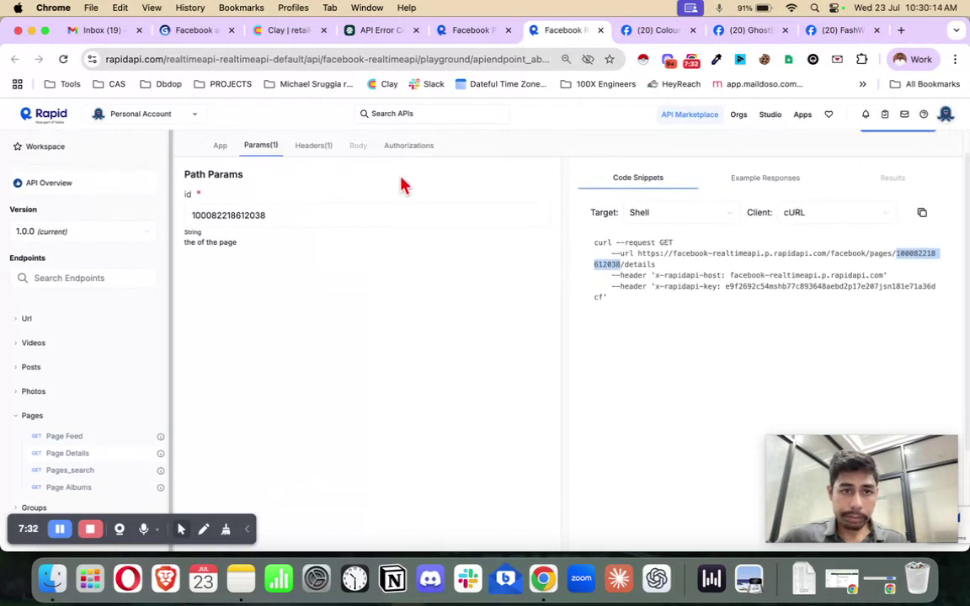
left_click(222, 151)
left_click(255, 149)
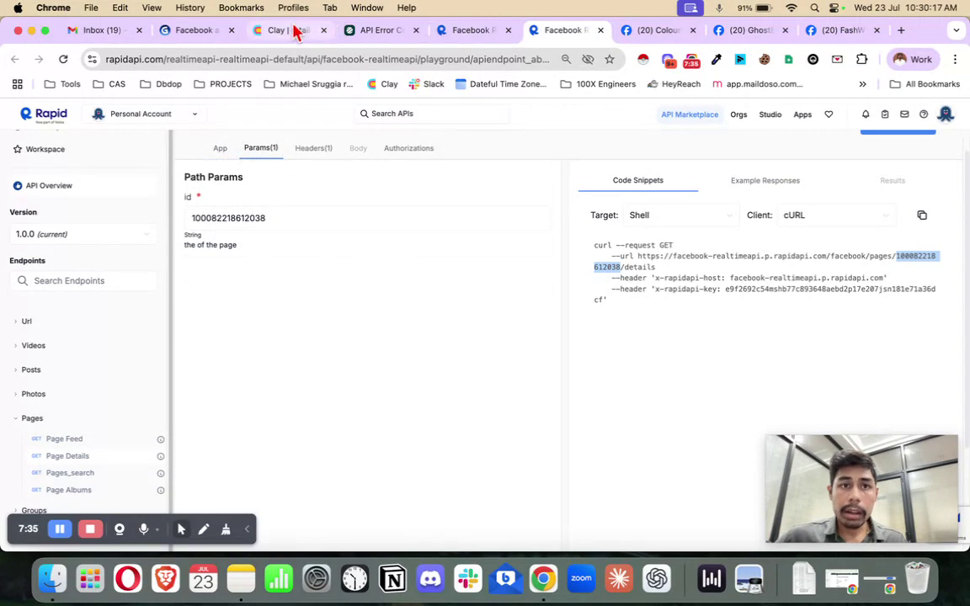
Return to Clay and review the Get Ads count column's ad_type, country, media_type and active_status query parameters.
left_click(295, 32)
scroll(829, 282, "down", 1)
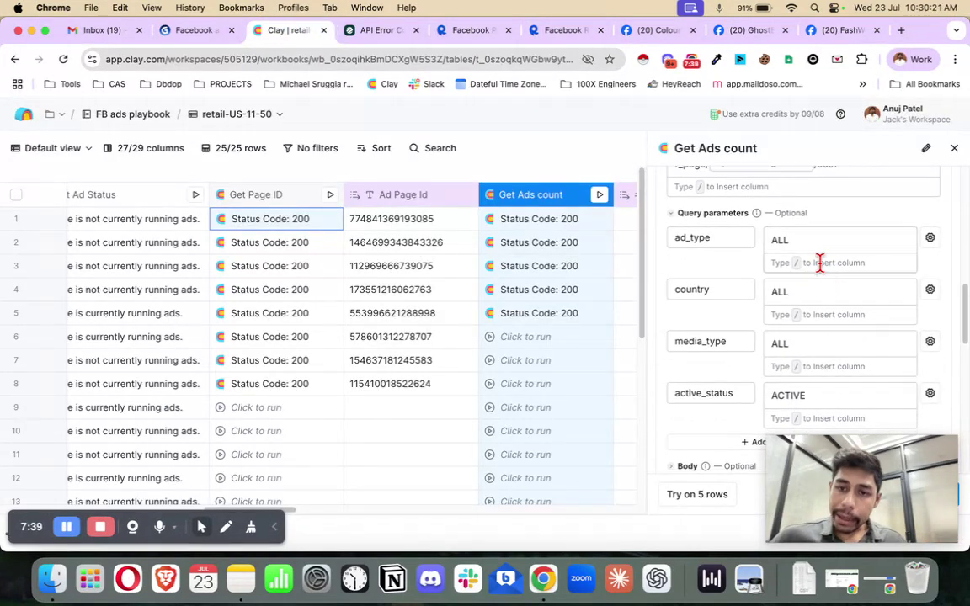
scroll(819, 263, "down", 3)
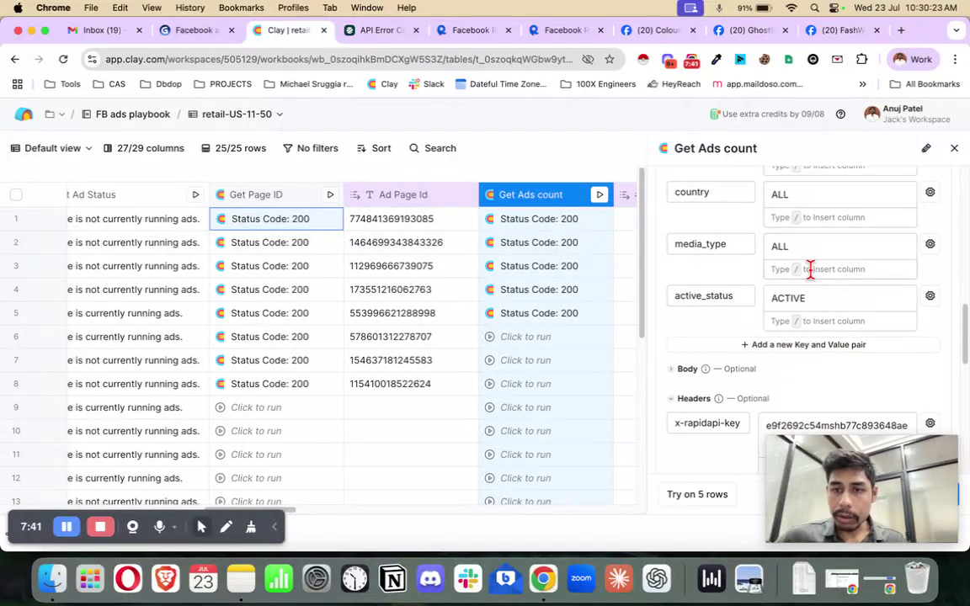
Review the Get Ads count column's RapidAPI headers, response values to return and optional response settings, then close its configuration.
scroll(810, 270, "down", 1)
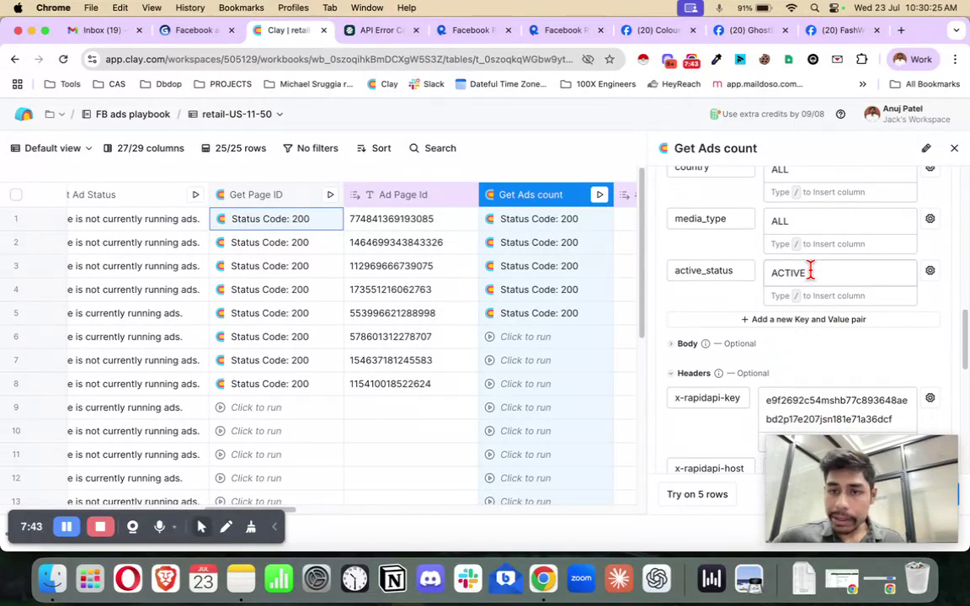
scroll(809, 269, "down", 4)
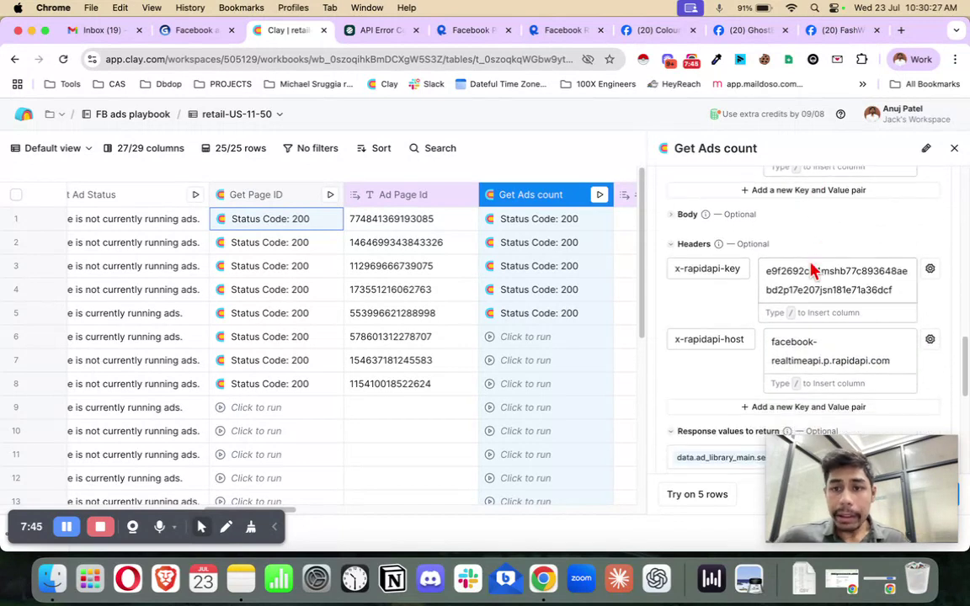
left_click(679, 269)
left_click_drag(684, 340, 718, 337)
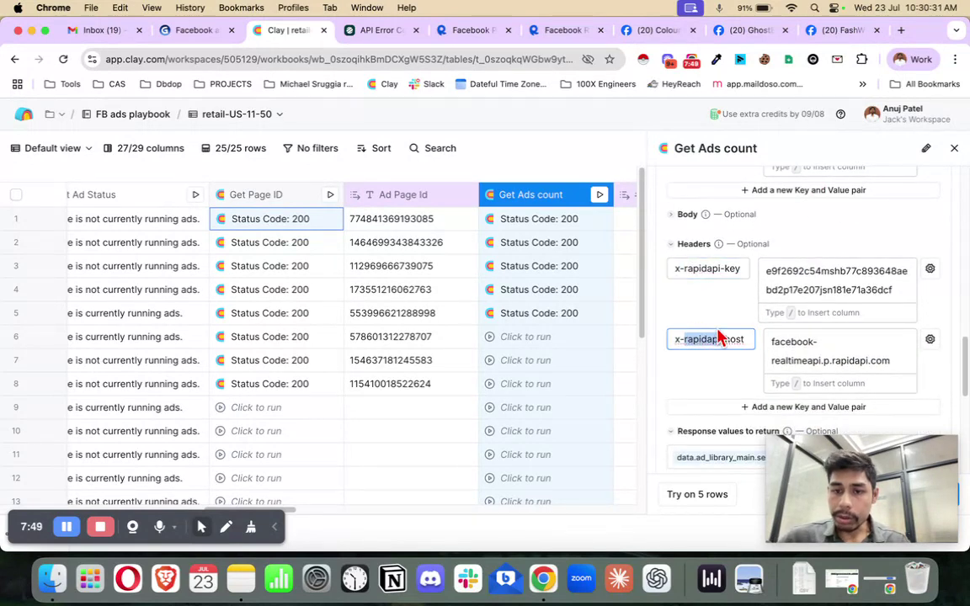
scroll(718, 337, "down", 4)
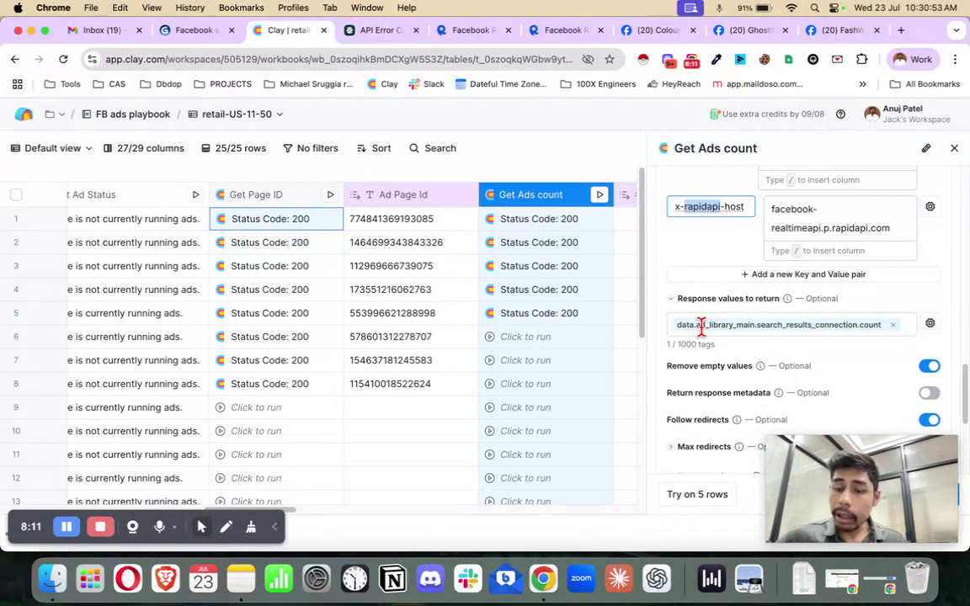
scroll(702, 327, "down", 2)
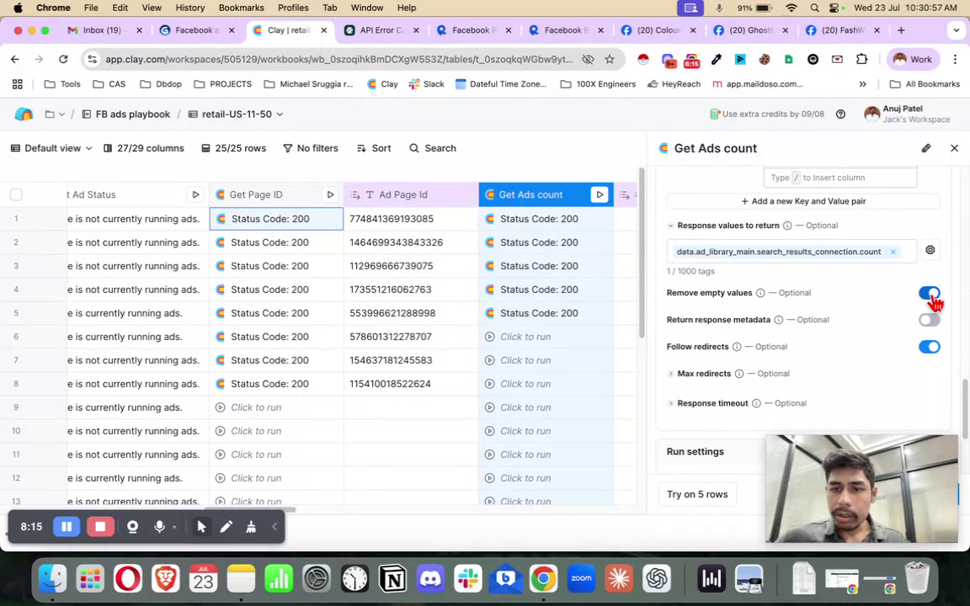
scroll(914, 312, "down", 1)
left_click(953, 147)
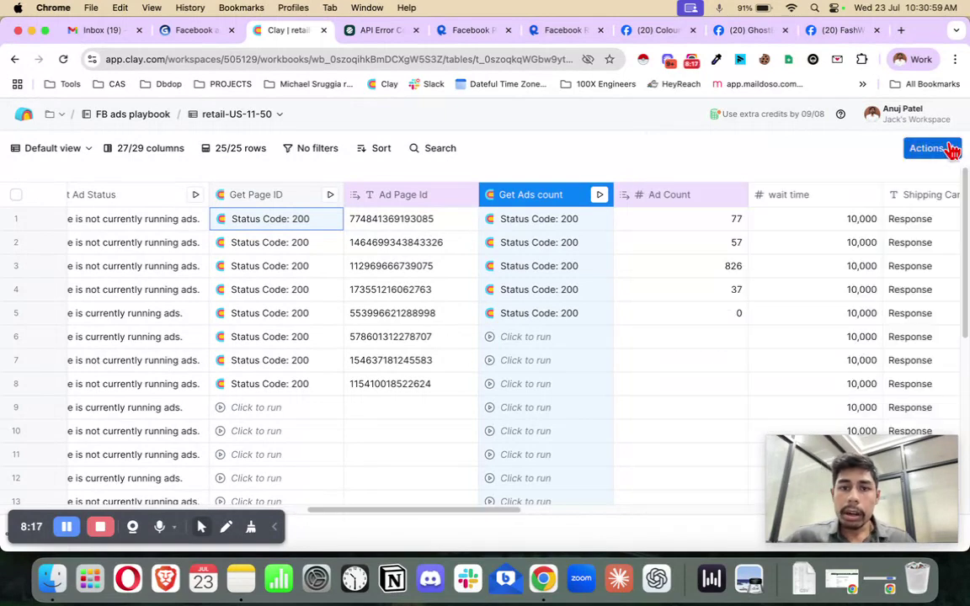
Inspect the first row's Get Ads count response down to Data > Ad Library Main > Search Results Connection > Count.
left_click(519, 222)
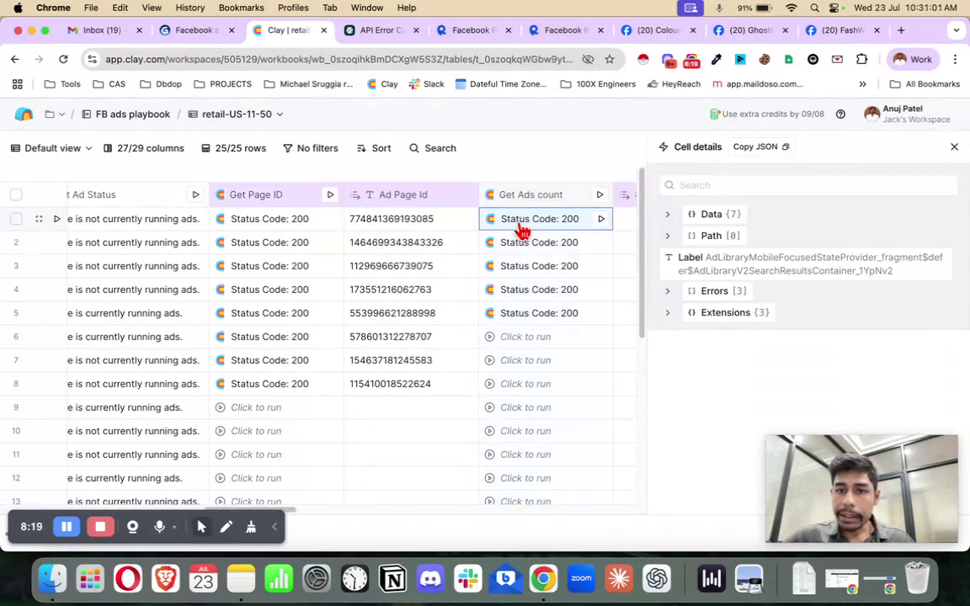
left_click(667, 215)
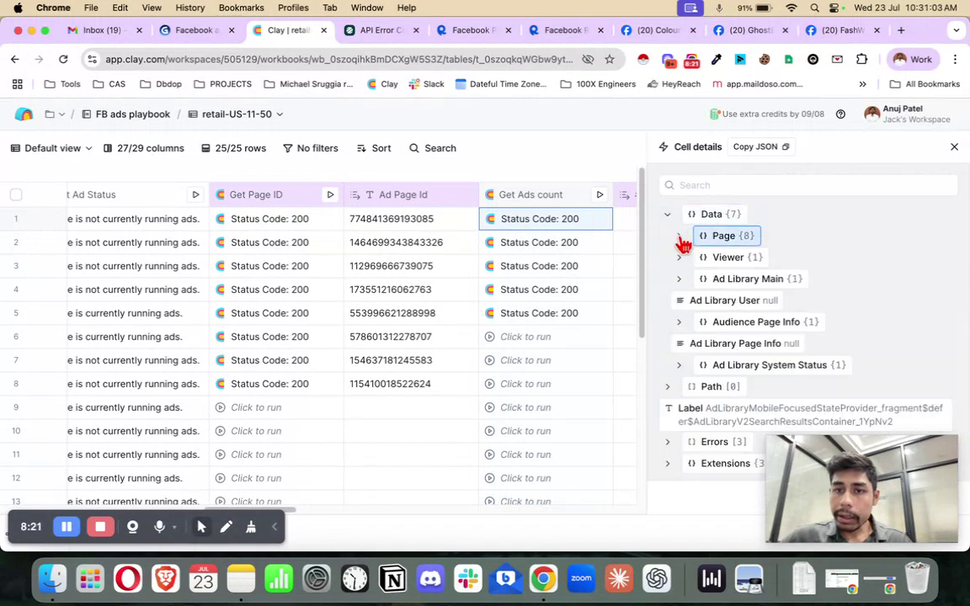
left_click(678, 281)
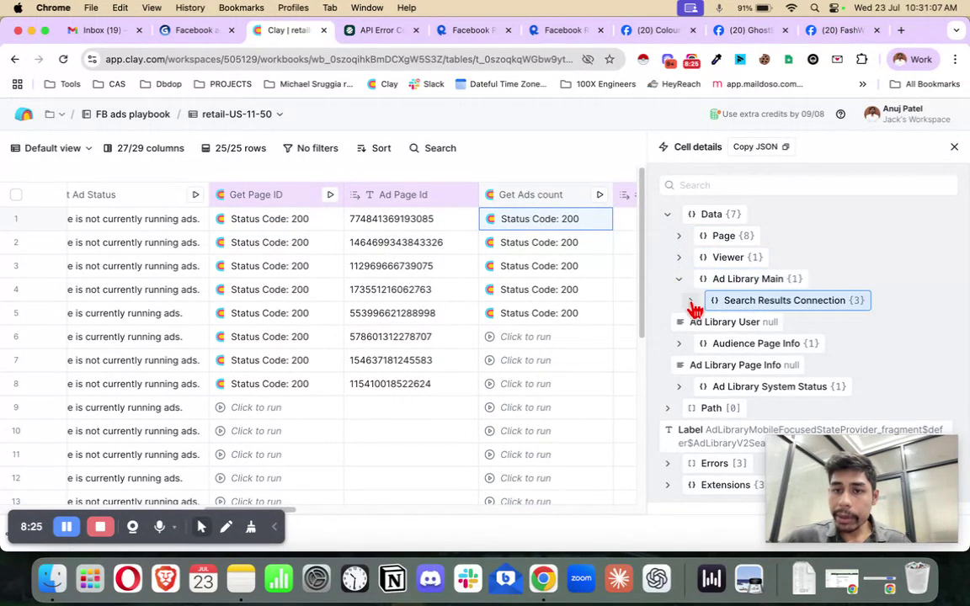
left_click(691, 303)
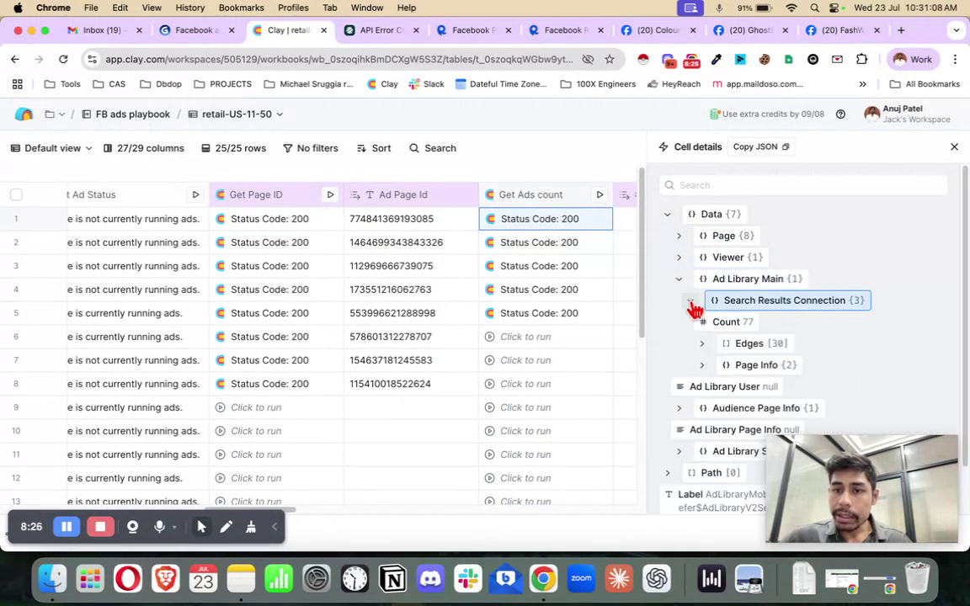
left_click(732, 323)
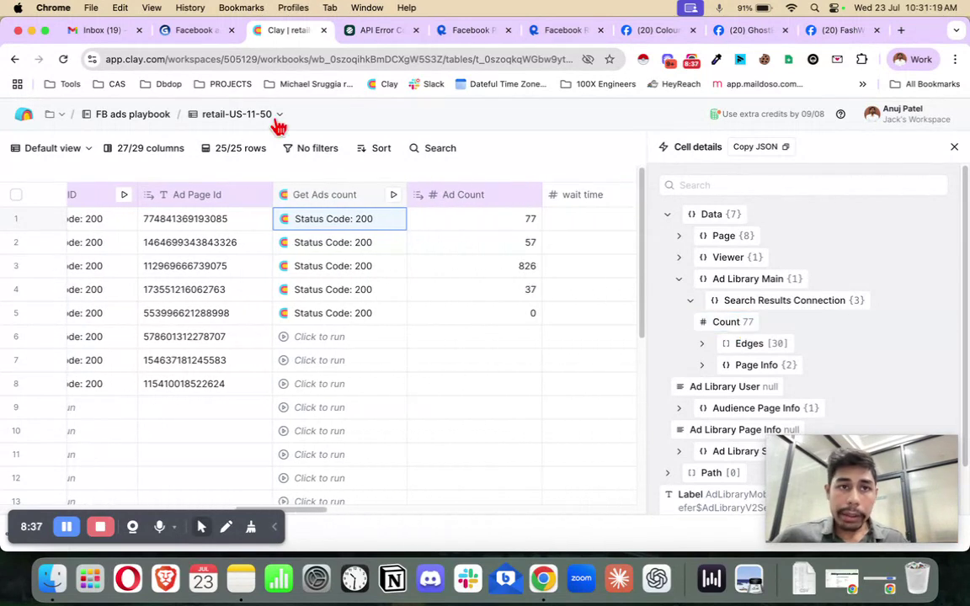
Check the ad count rules in the Gamma Facebook ads playbook, then return to Clay and close the cell details.
left_click(193, 31)
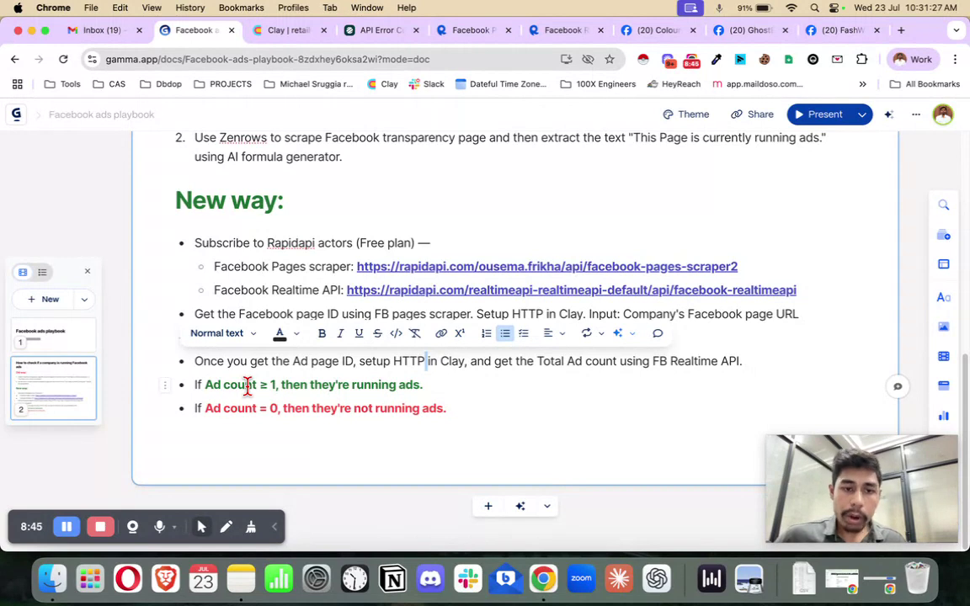
left_click(271, 32)
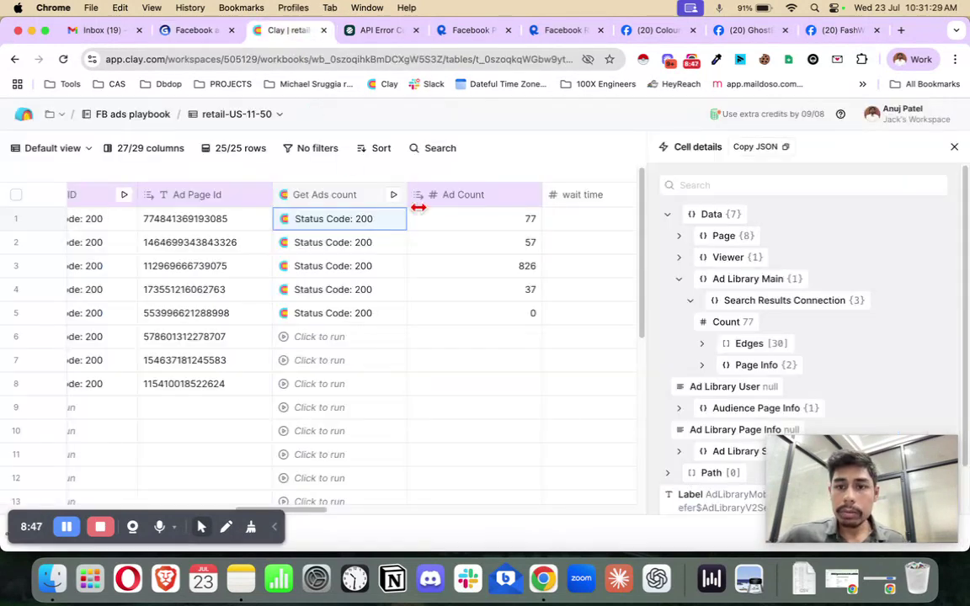
left_click(953, 148)
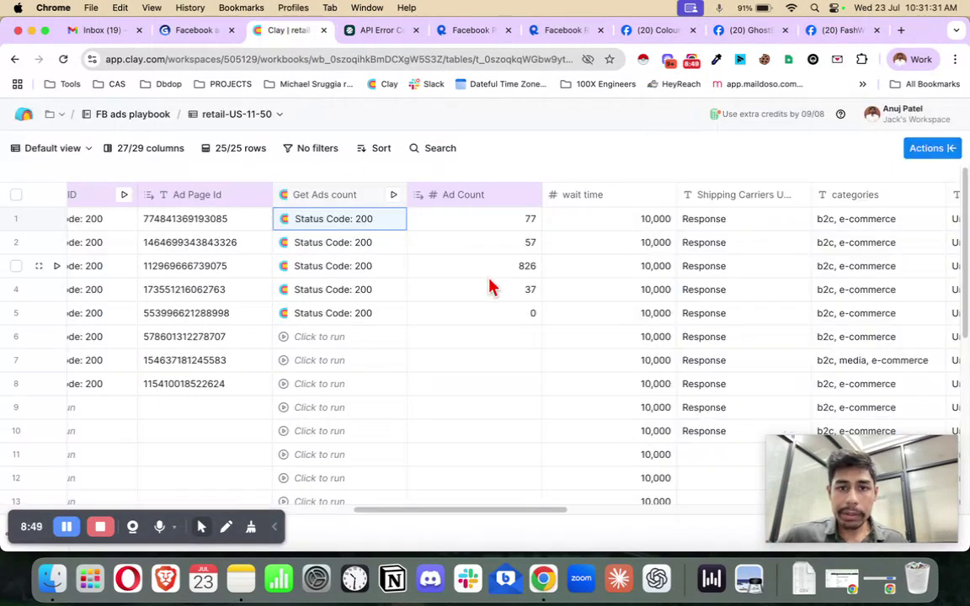
Compare ColourPop's ad status on its Facebook transparency page with its Claygent Ad Status and Ad Count in Clay.
scroll(490, 286, "left", 15)
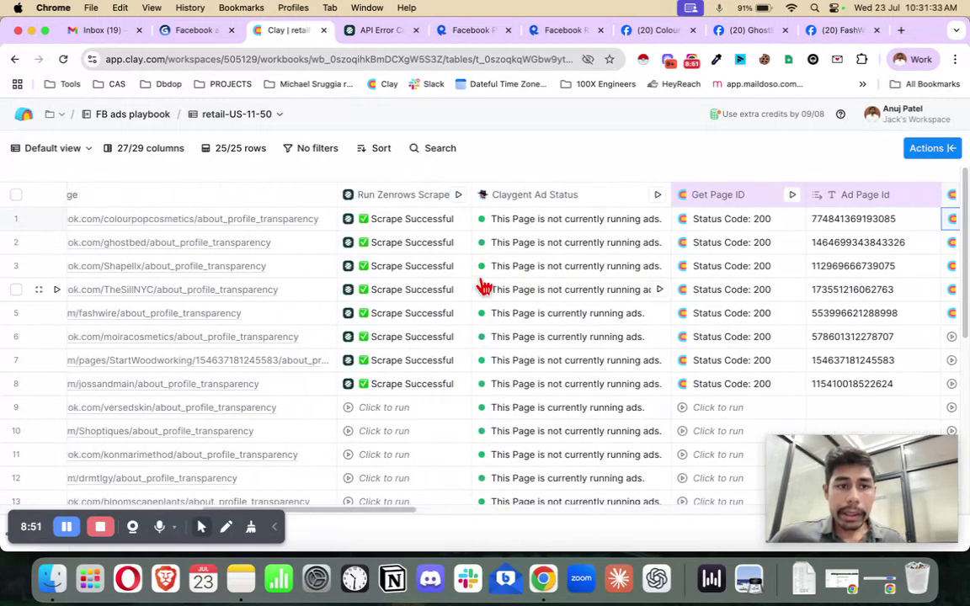
scroll(364, 234, "left", 10)
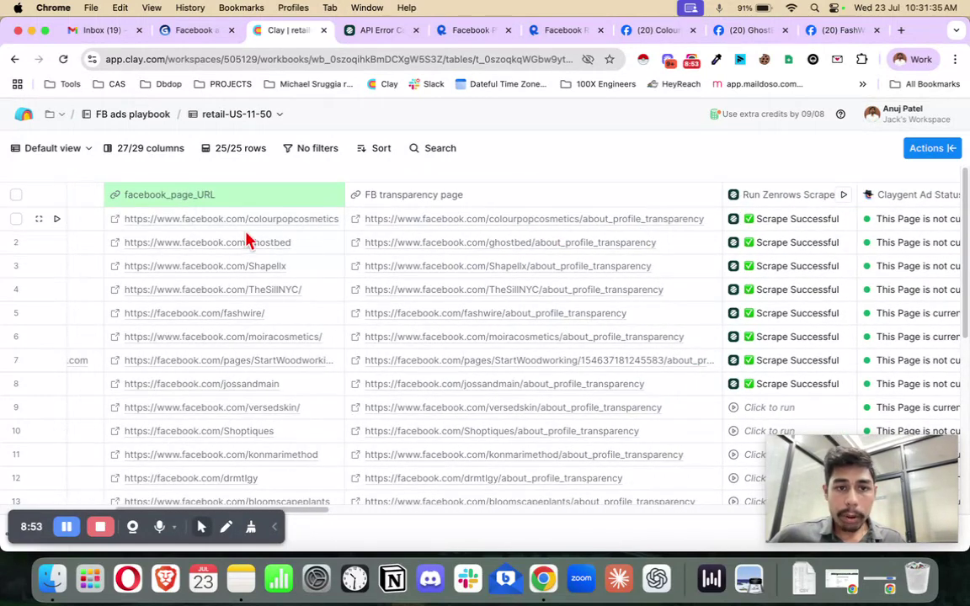
left_click(631, 30)
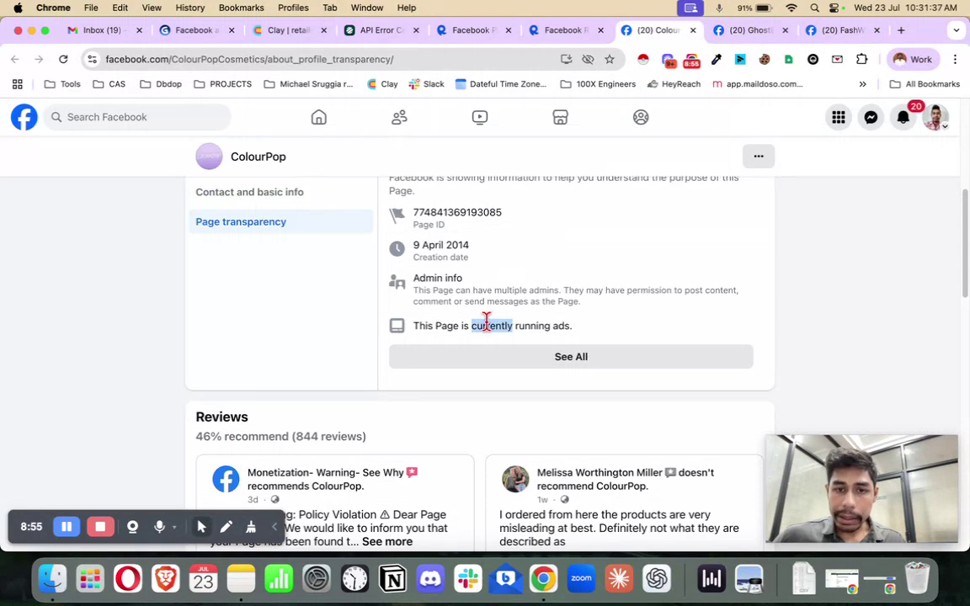
left_click(263, 32)
scroll(727, 238, "right", 3)
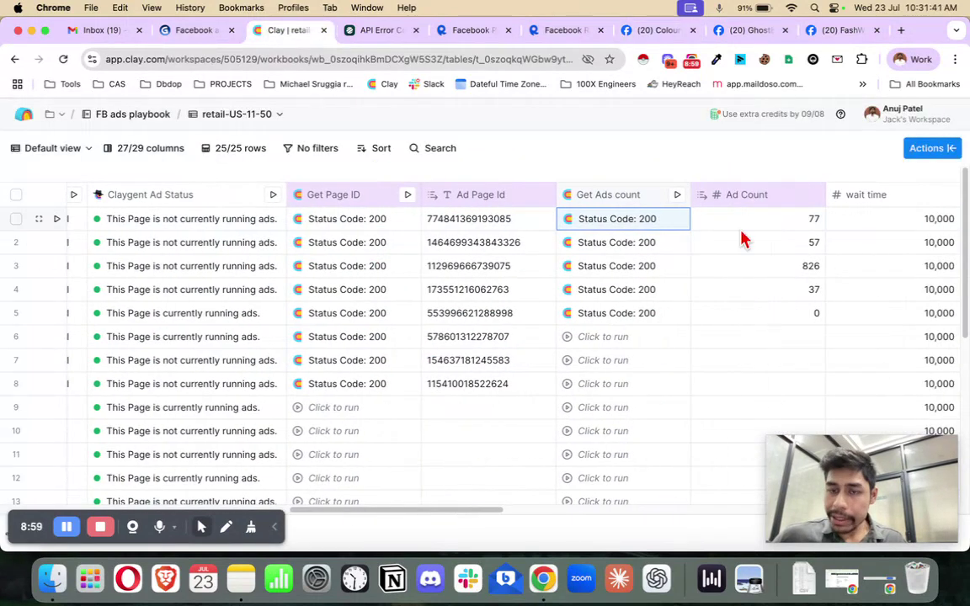
Compare FashWire's ad status on its Facebook transparency page with its Claygent Ad Status and Ad Count in Clay's row 5.
scroll(705, 286, "left", 10)
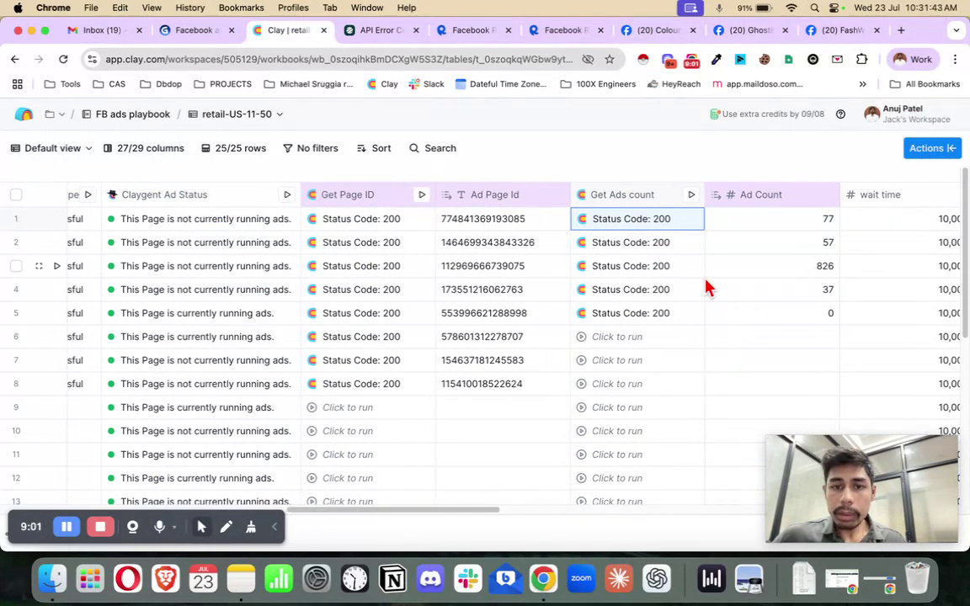
scroll(489, 329, "left", 2)
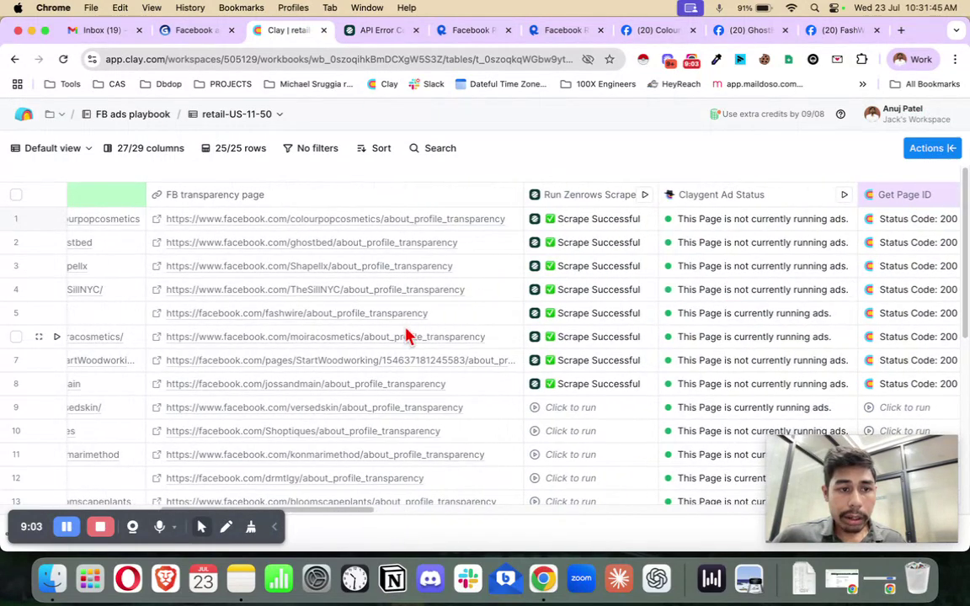
scroll(407, 335, "left", 6)
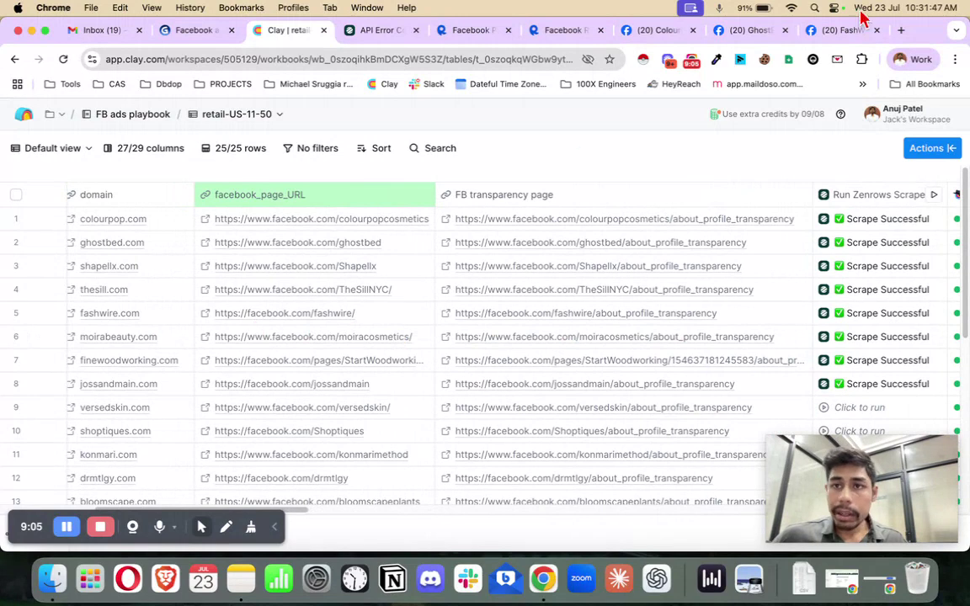
left_click(840, 34)
scroll(484, 265, "down", 2)
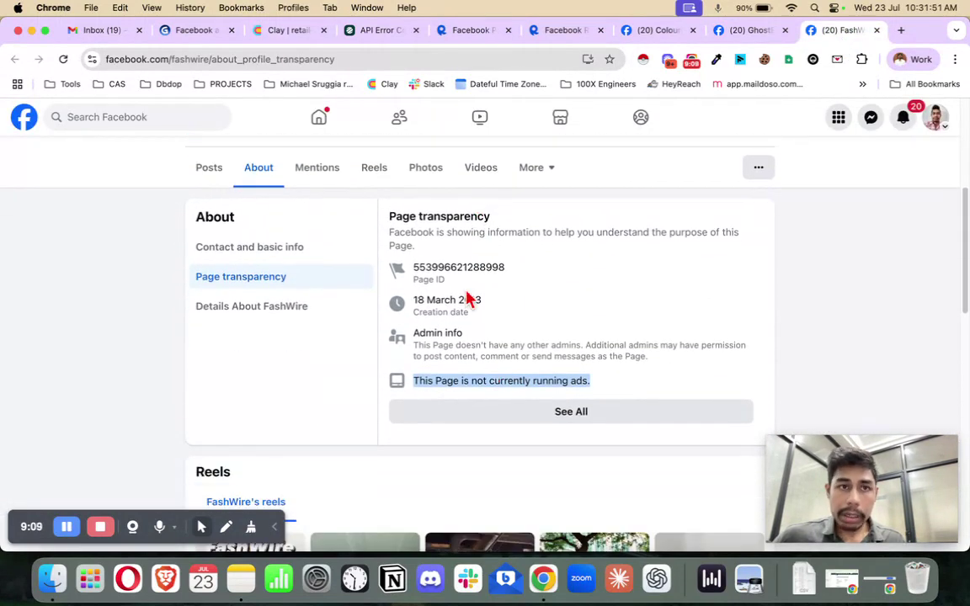
left_click(261, 35)
scroll(630, 313, "right", 10)
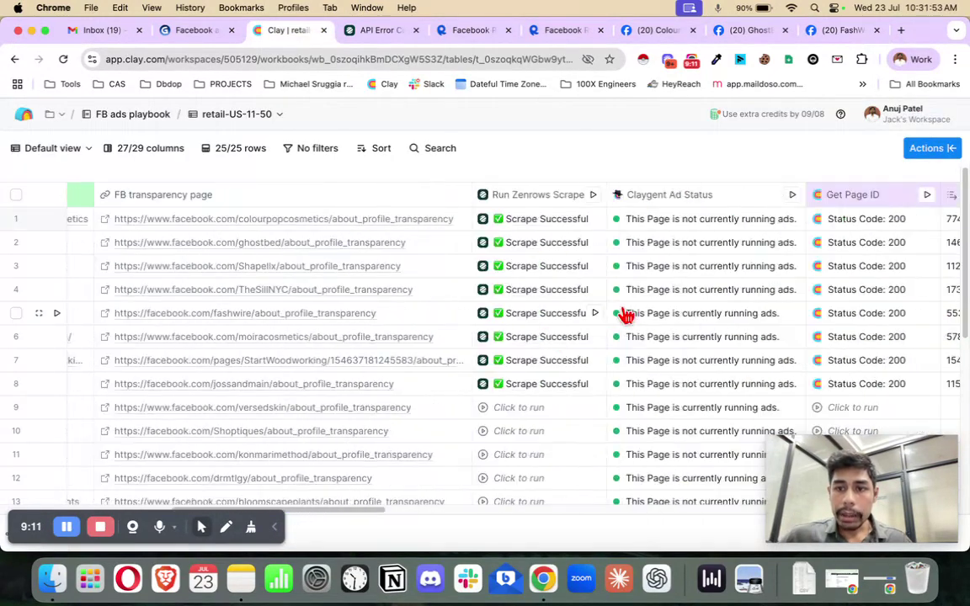
scroll(623, 316, "right", 2)
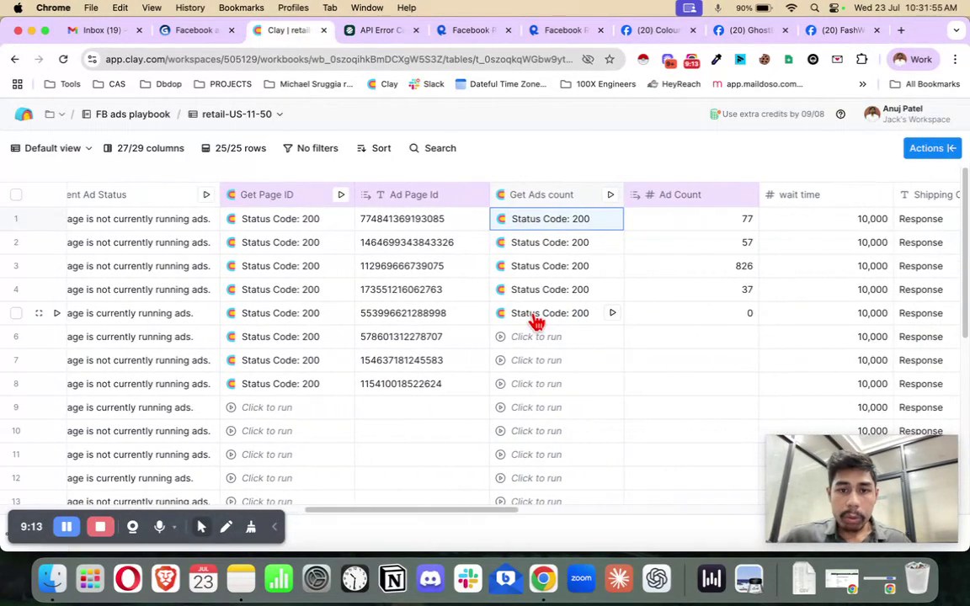
left_click(707, 327)
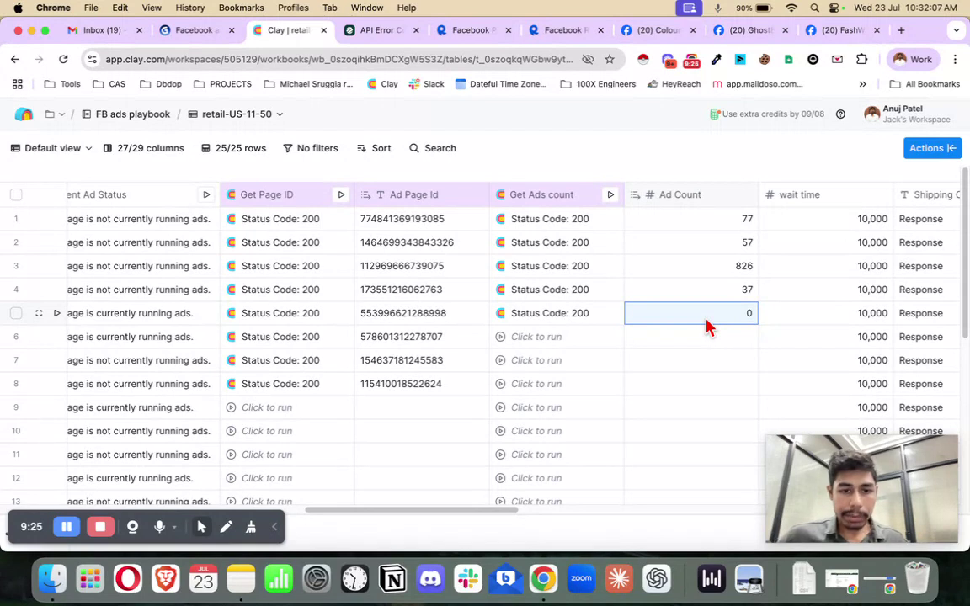
scroll(707, 327, "left", 3)
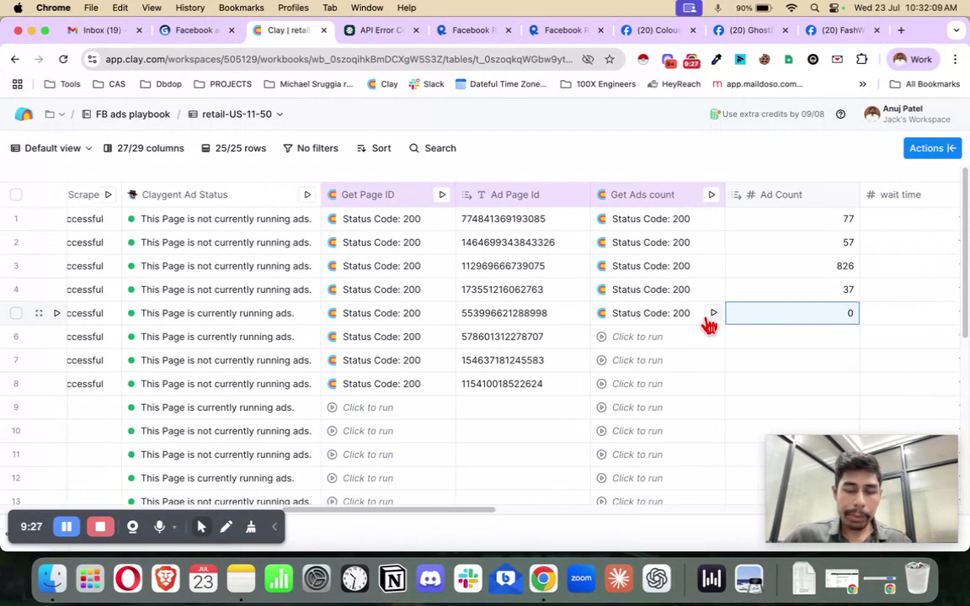
scroll(708, 325, "left", 2)
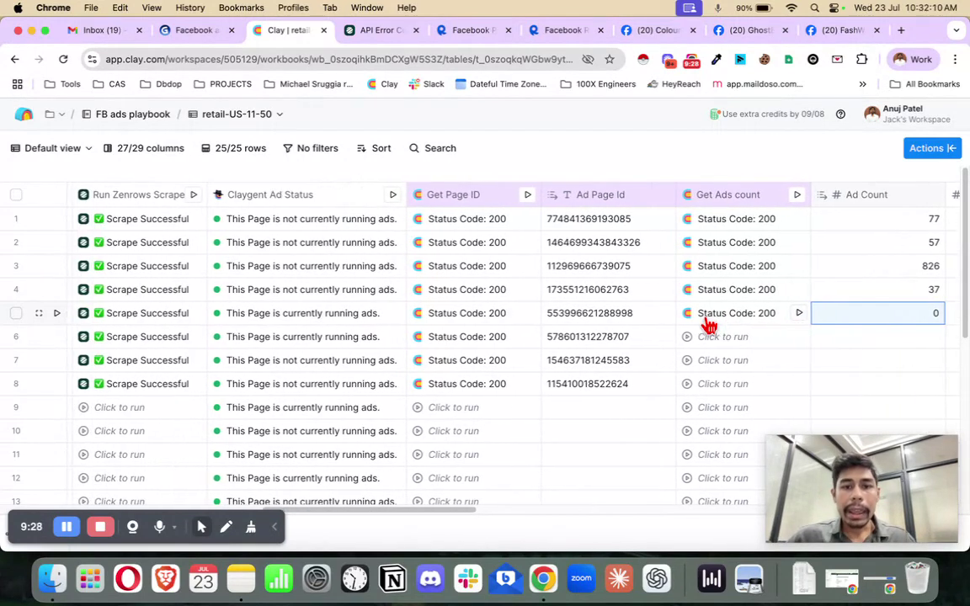
Return to the Gamma Facebook ads playbook and review its new and old ways of checking whether a company runs ads.
left_click(198, 34)
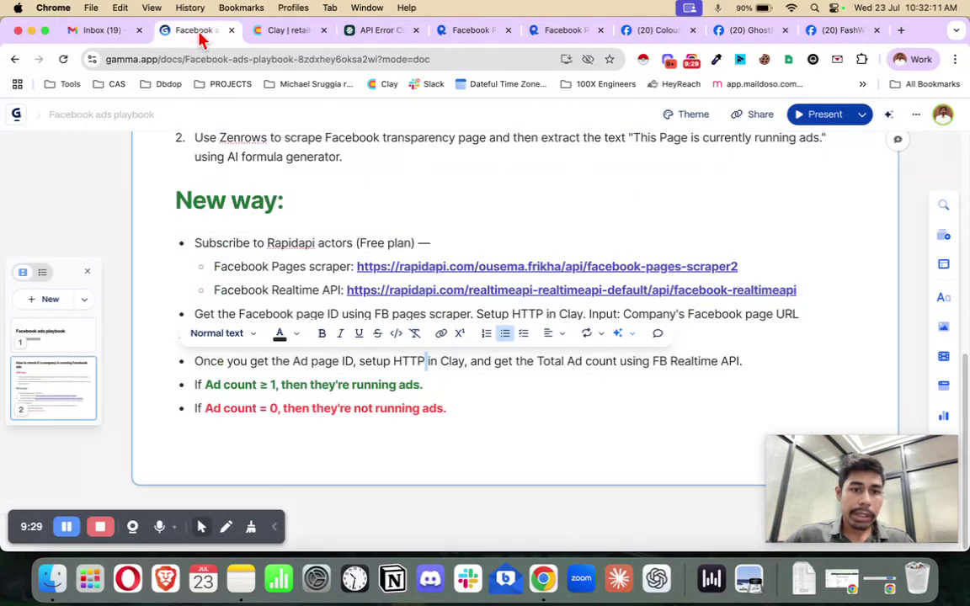
left_click(277, 267)
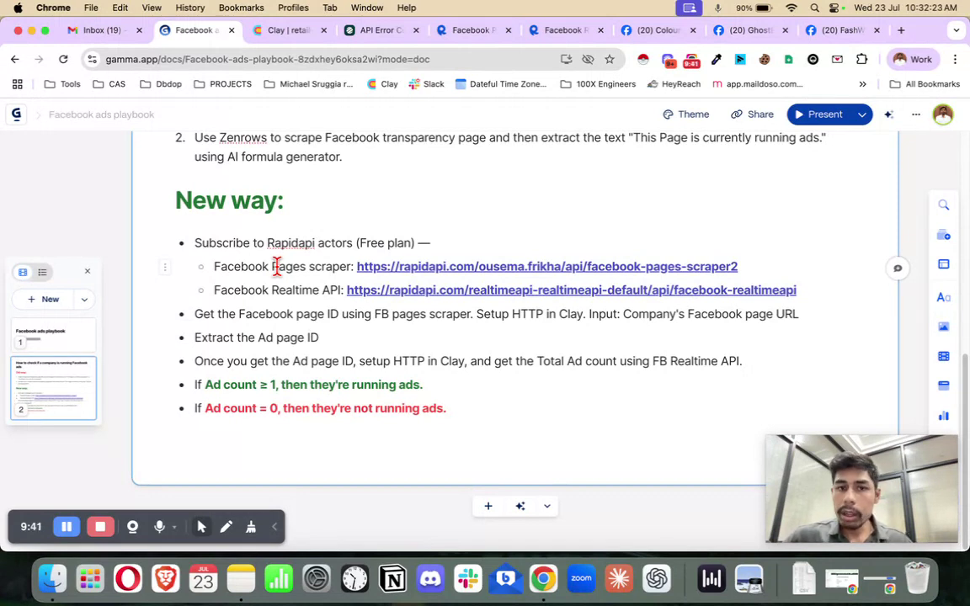
scroll(277, 268, "up", 5)
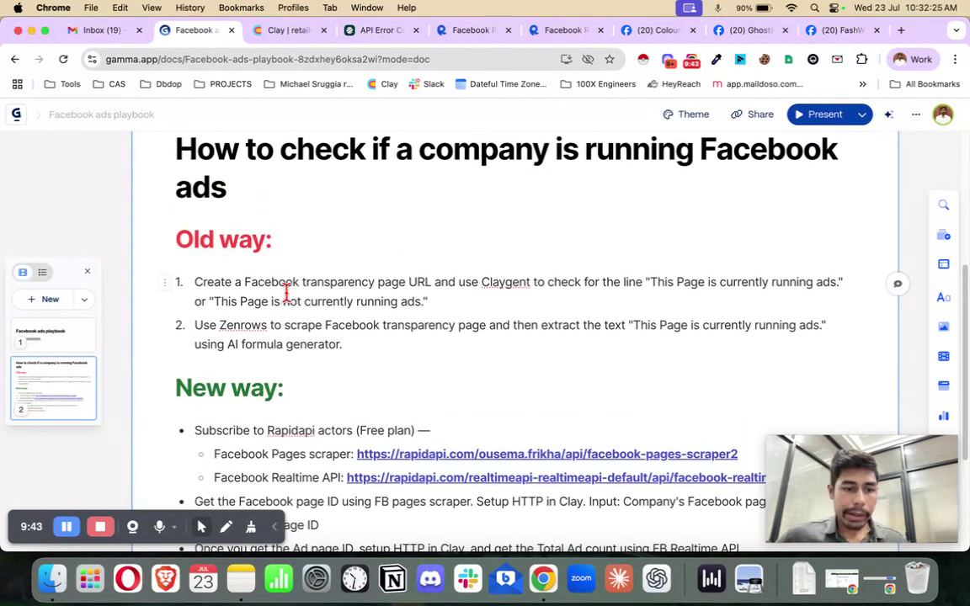